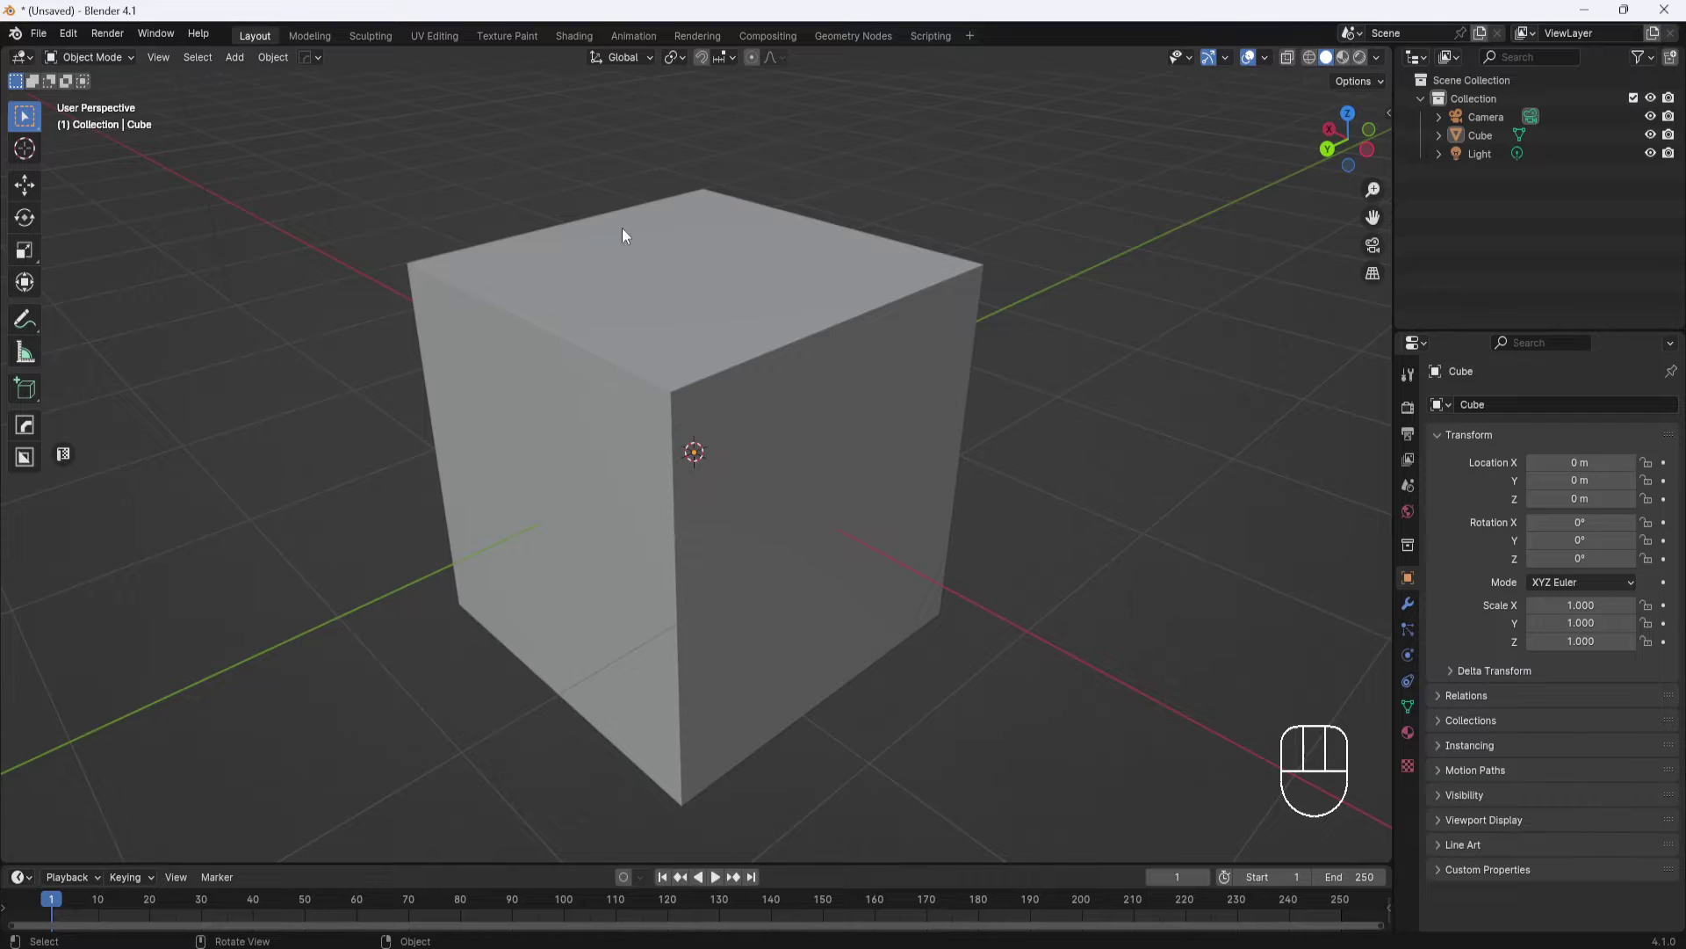
# Step: Select the default cube, enter Edit Mode in face select mode, and pick its top face
pyautogui.click(645, 262)
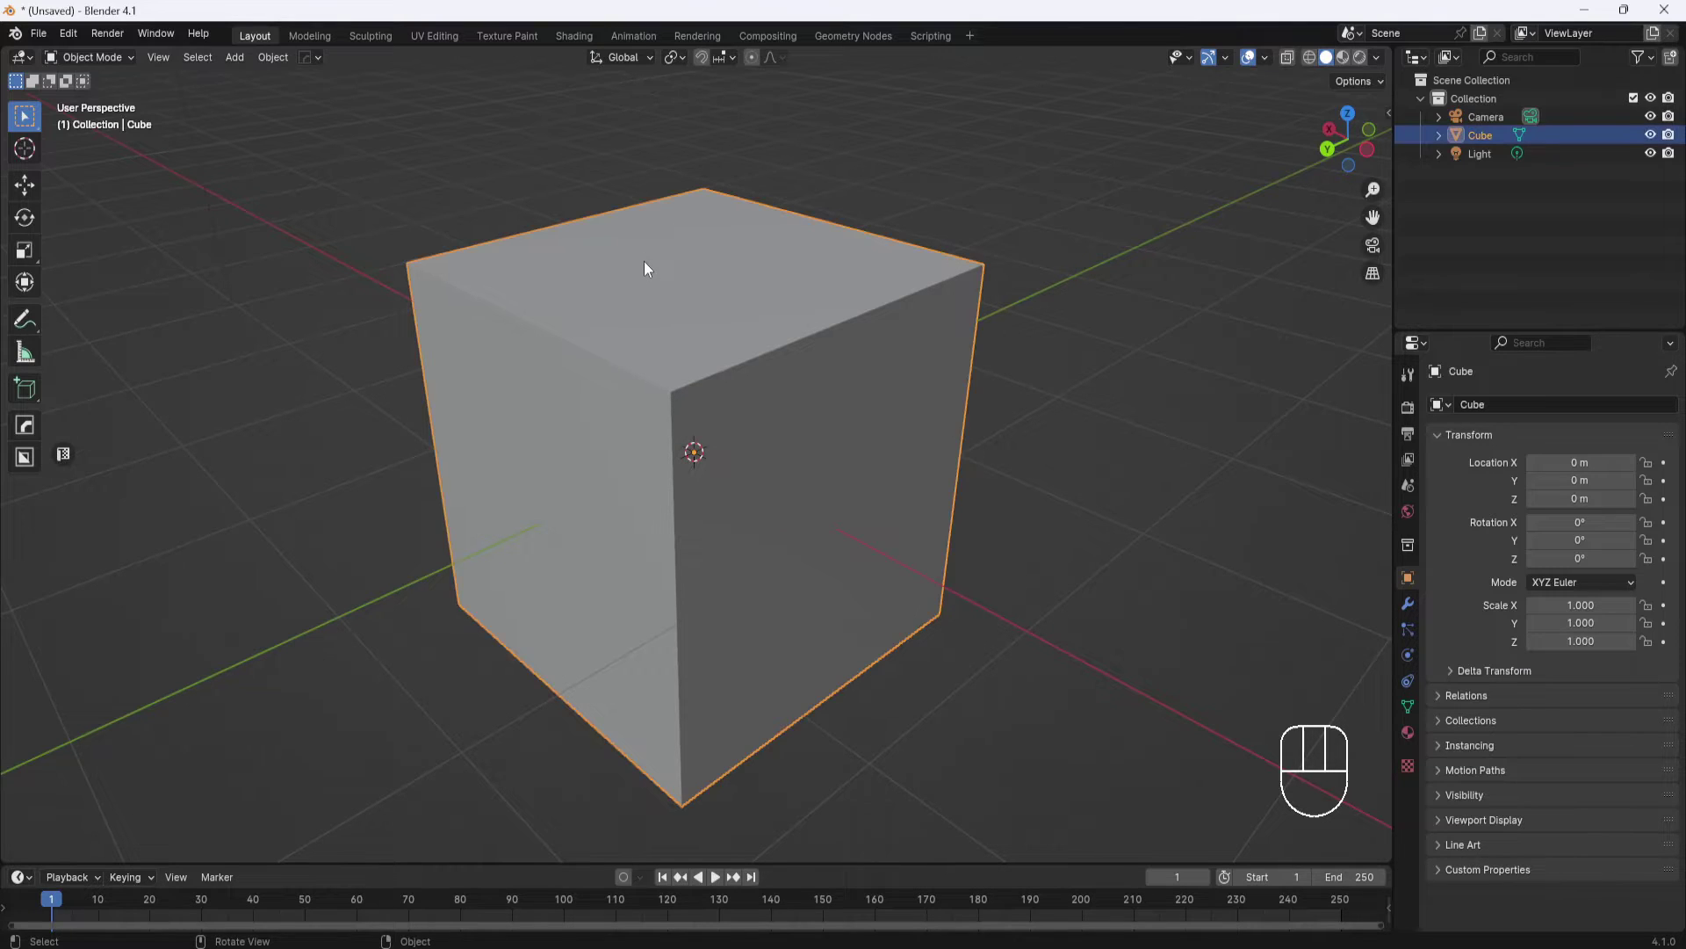
pyautogui.press('Tab')
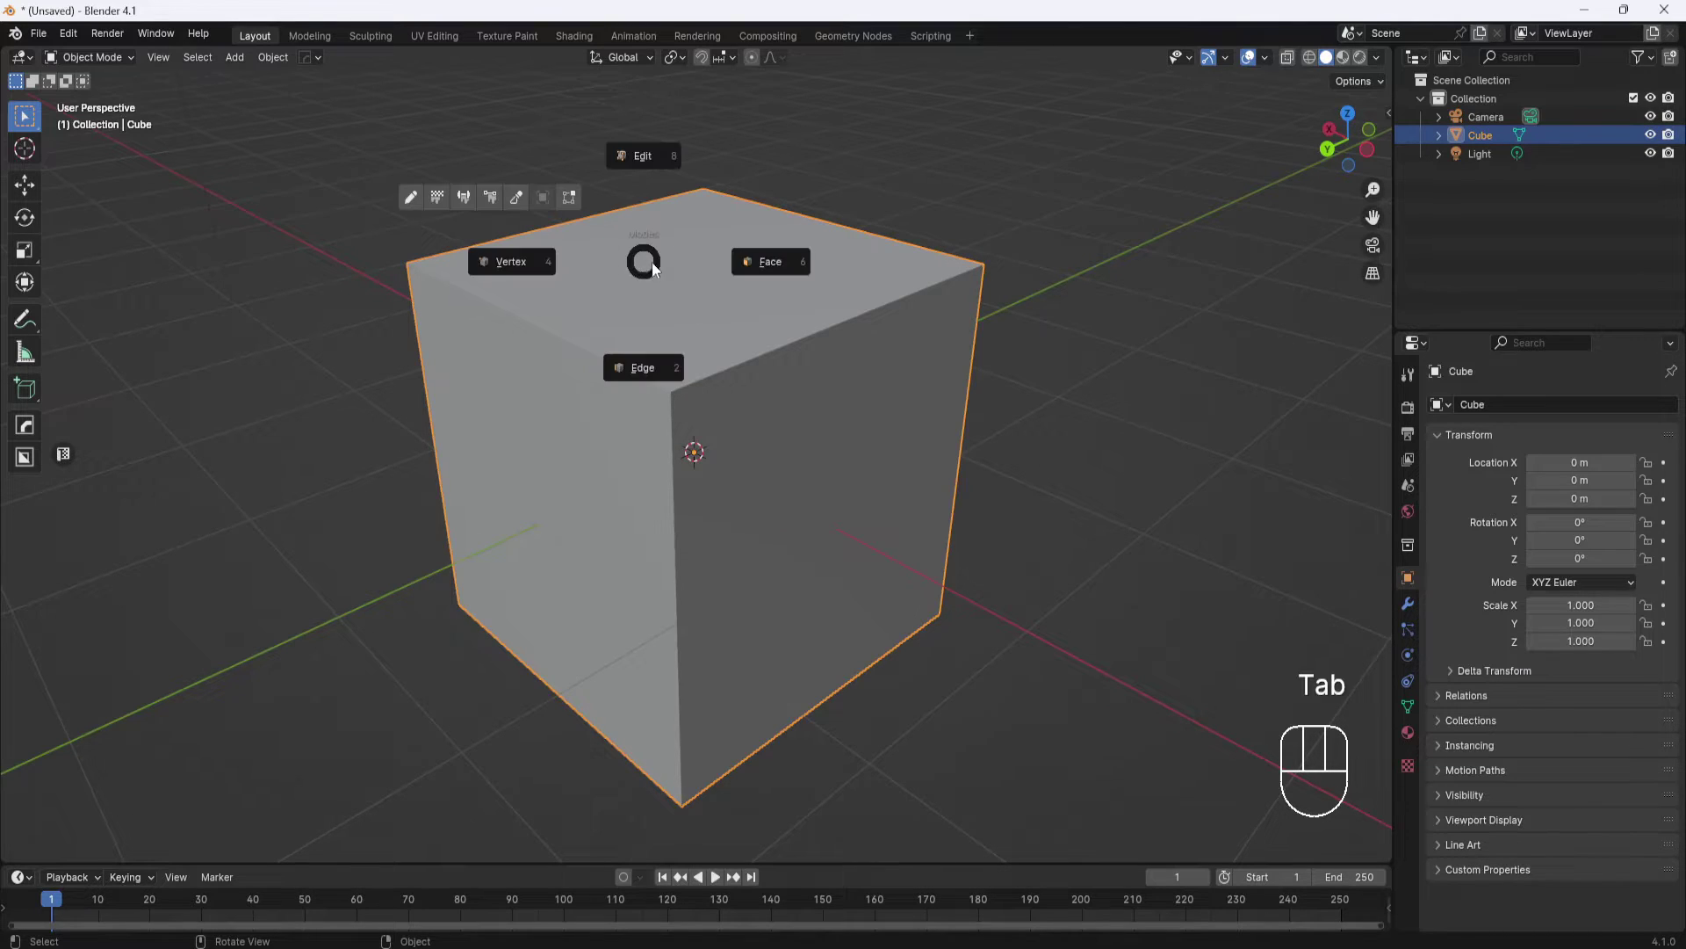
pyautogui.click(761, 261)
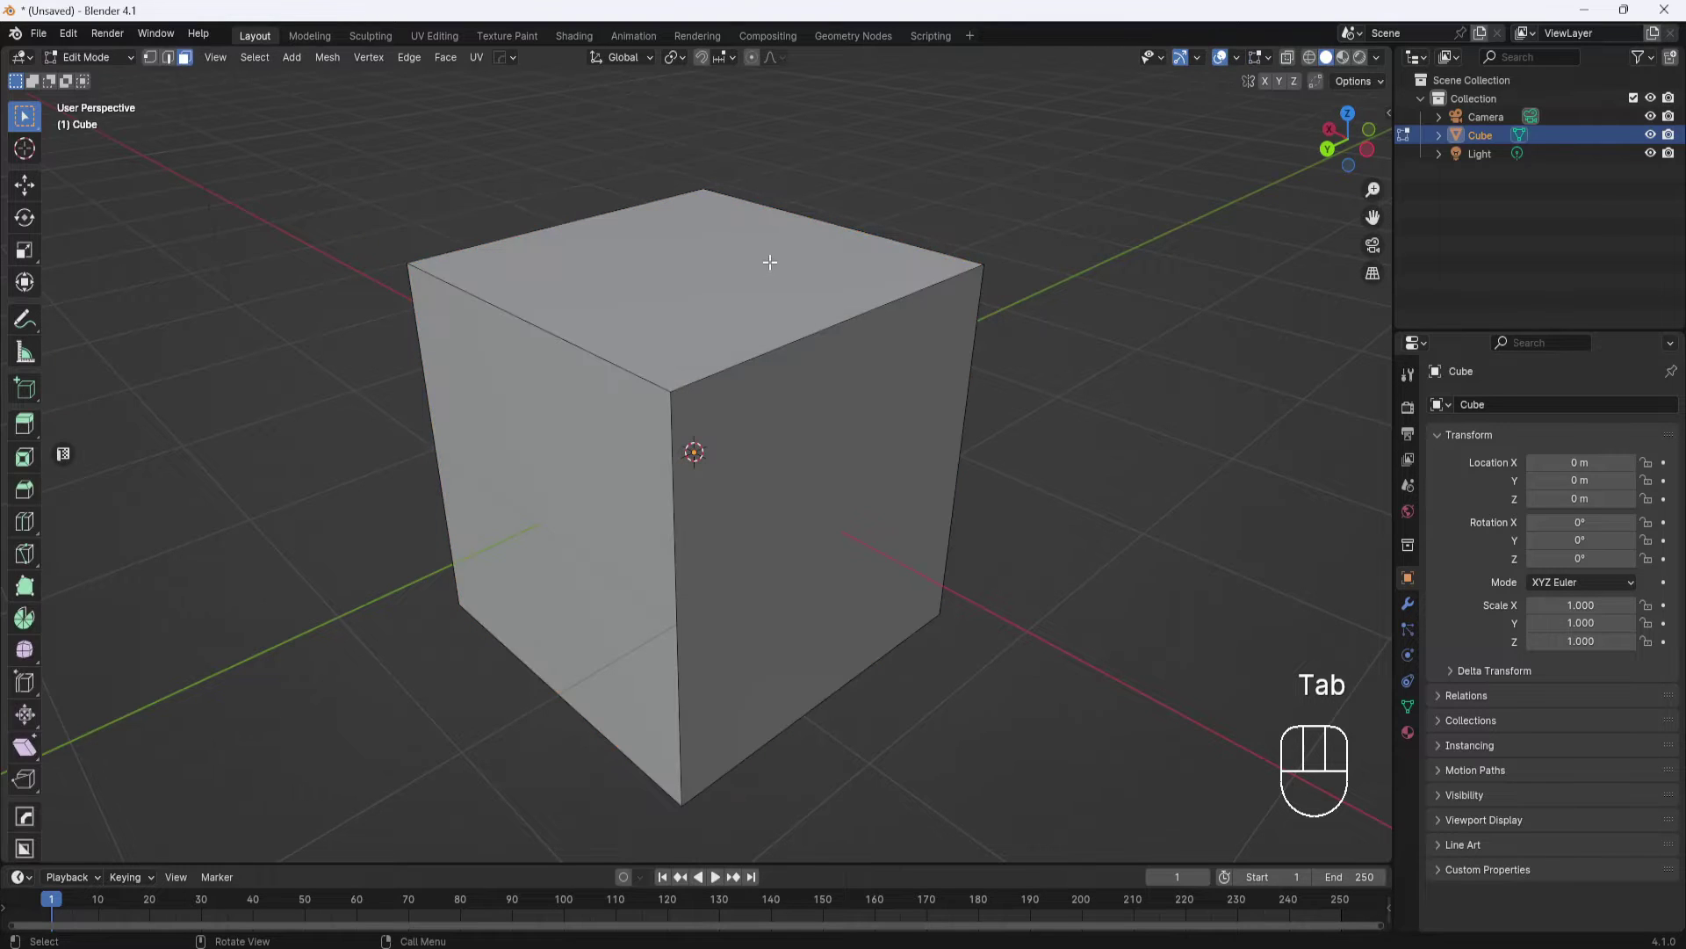
pyautogui.click(634, 261)
pyautogui.moveTo(762, 253); pyautogui.dragTo(771, 265, button='middle')
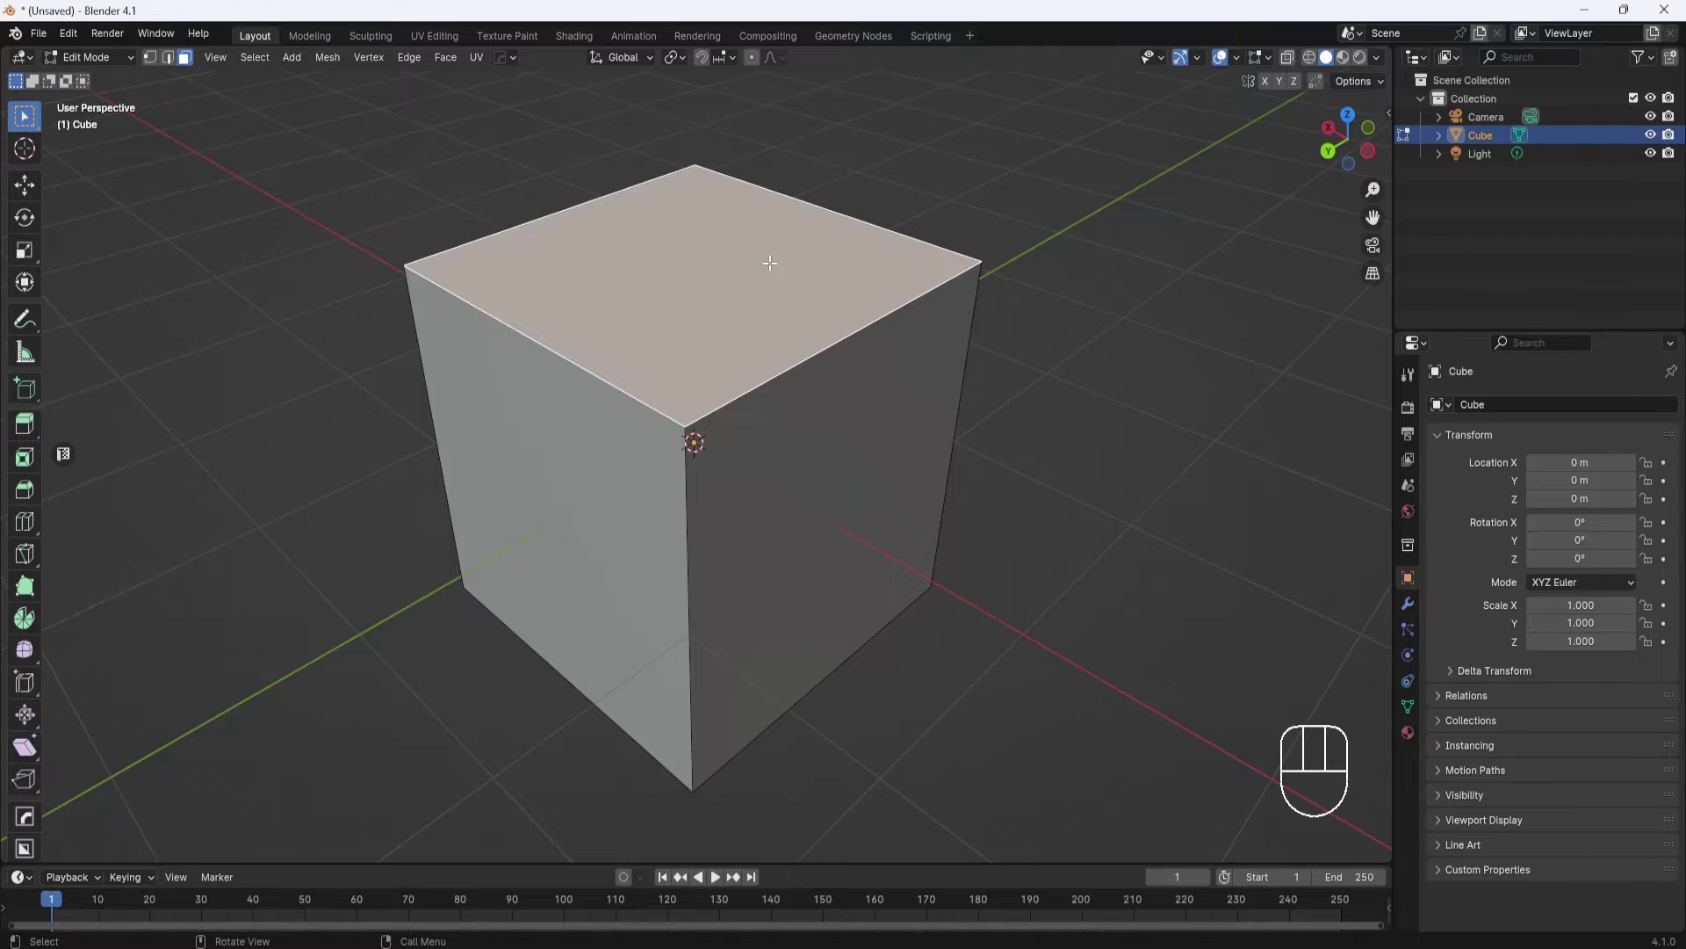
# Step: Bevel the top face's edges about 0.322 m wide with 9 segments and a concave profile
pyautogui.hotkey('ctrl', 'b')
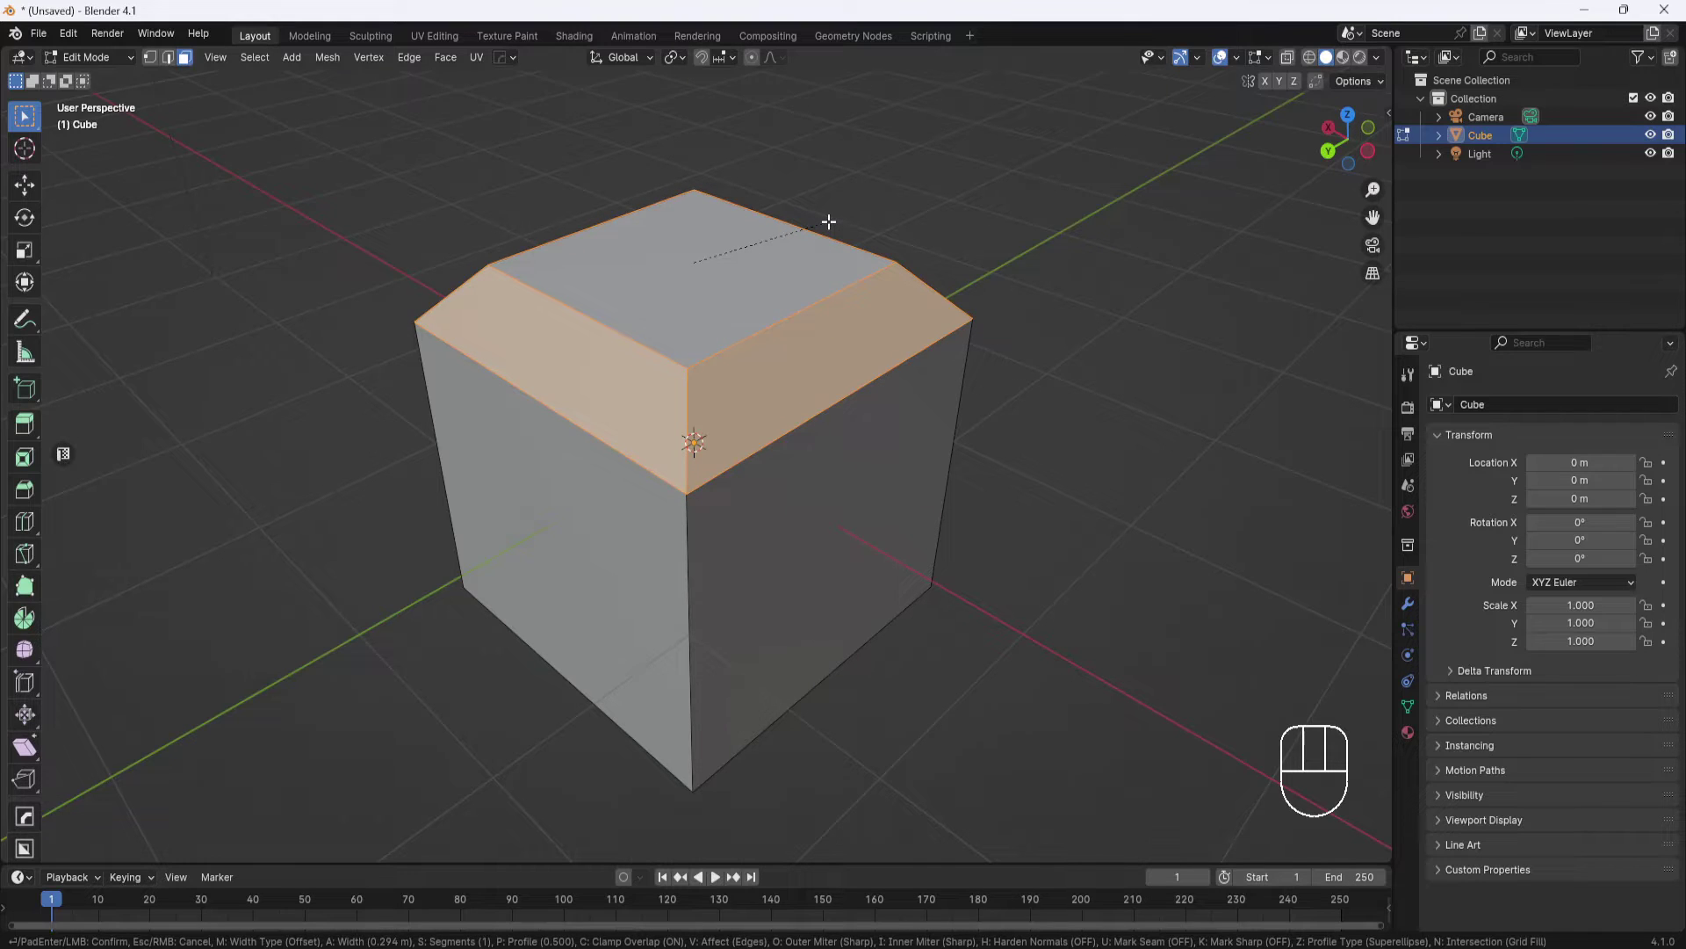
pyautogui.scroll(5, 828, 222)
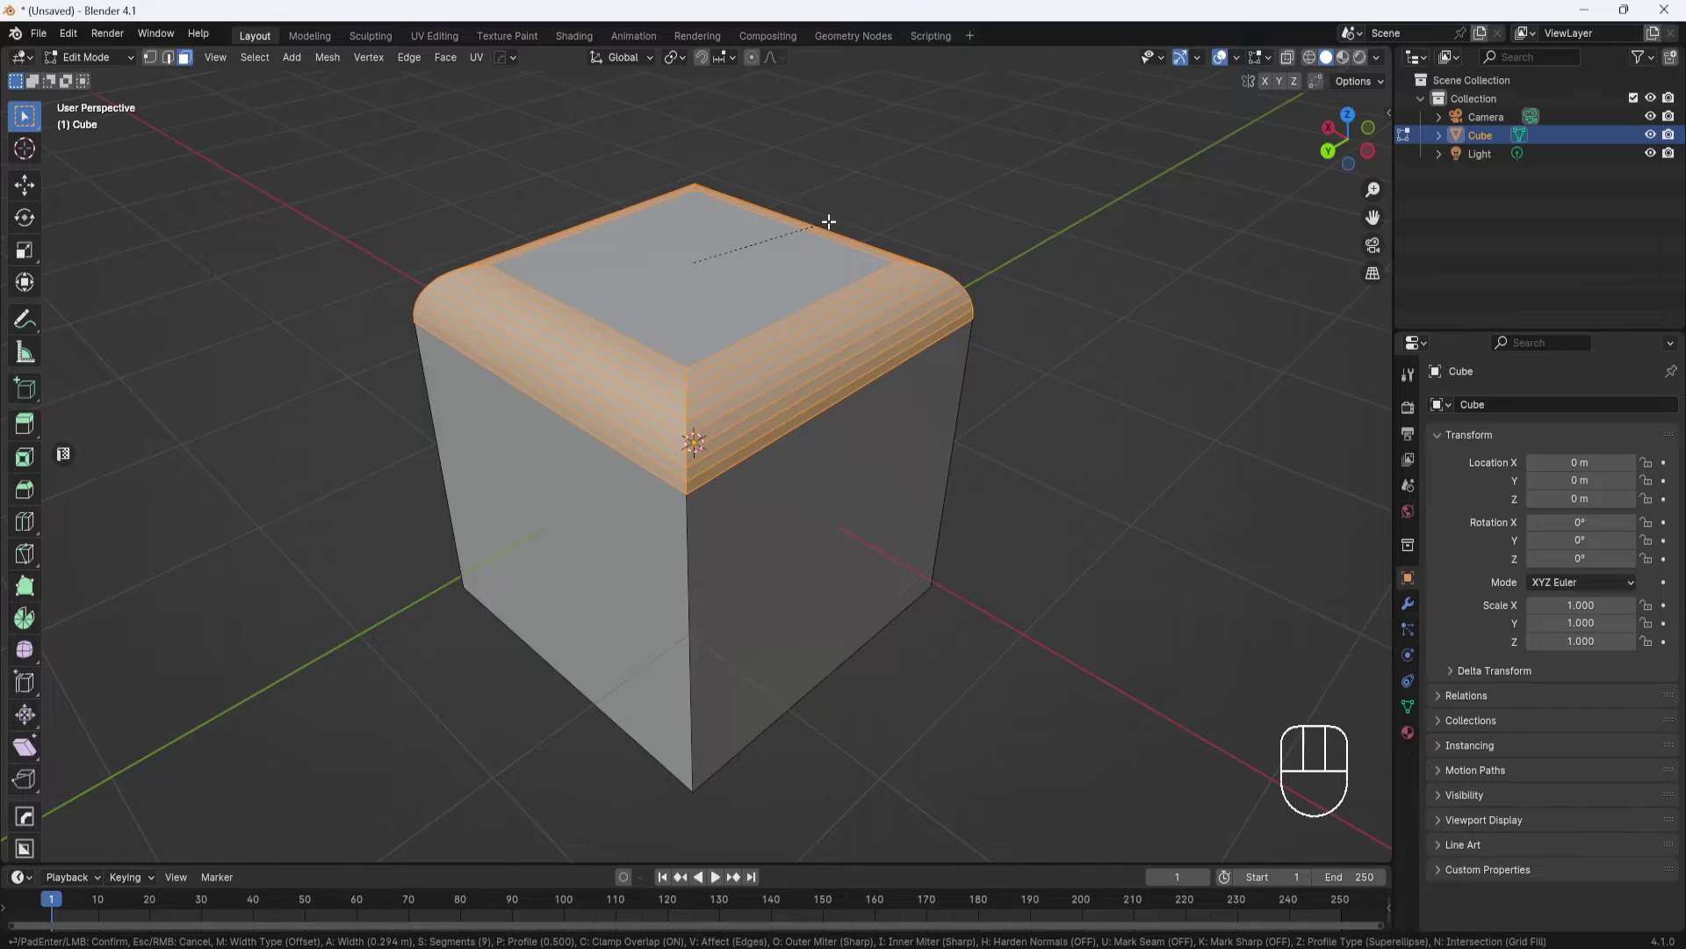
pyautogui.scroll(1, 828, 222)
pyautogui.scroll(2, 834, 219)
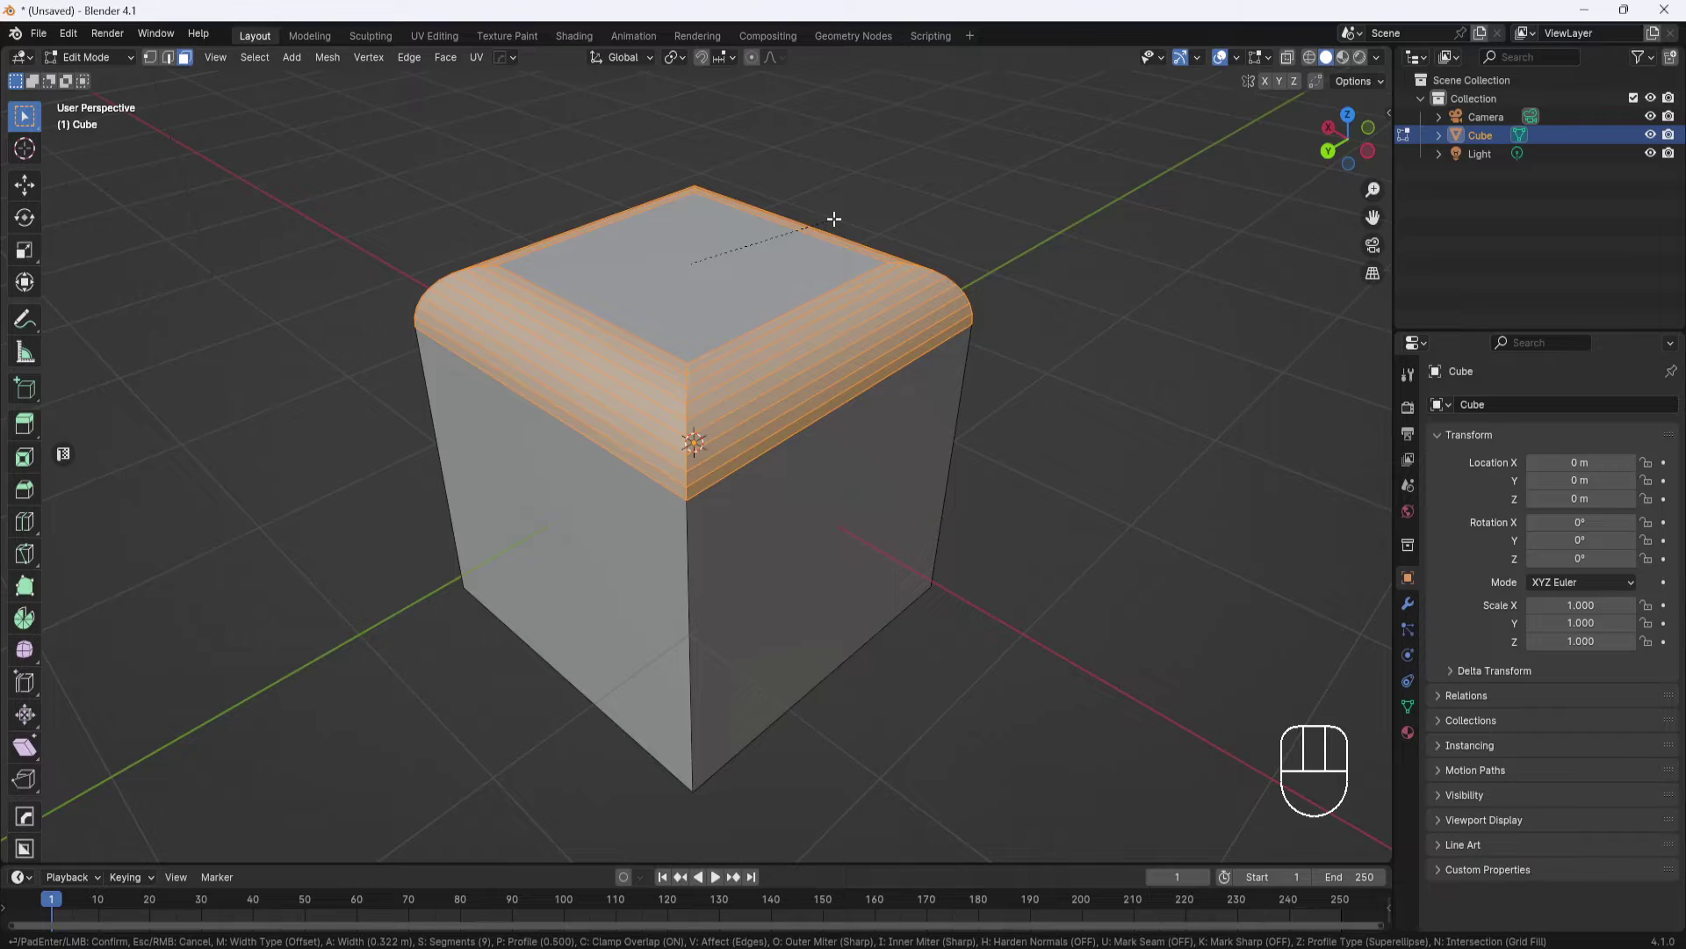
pyautogui.press('p')
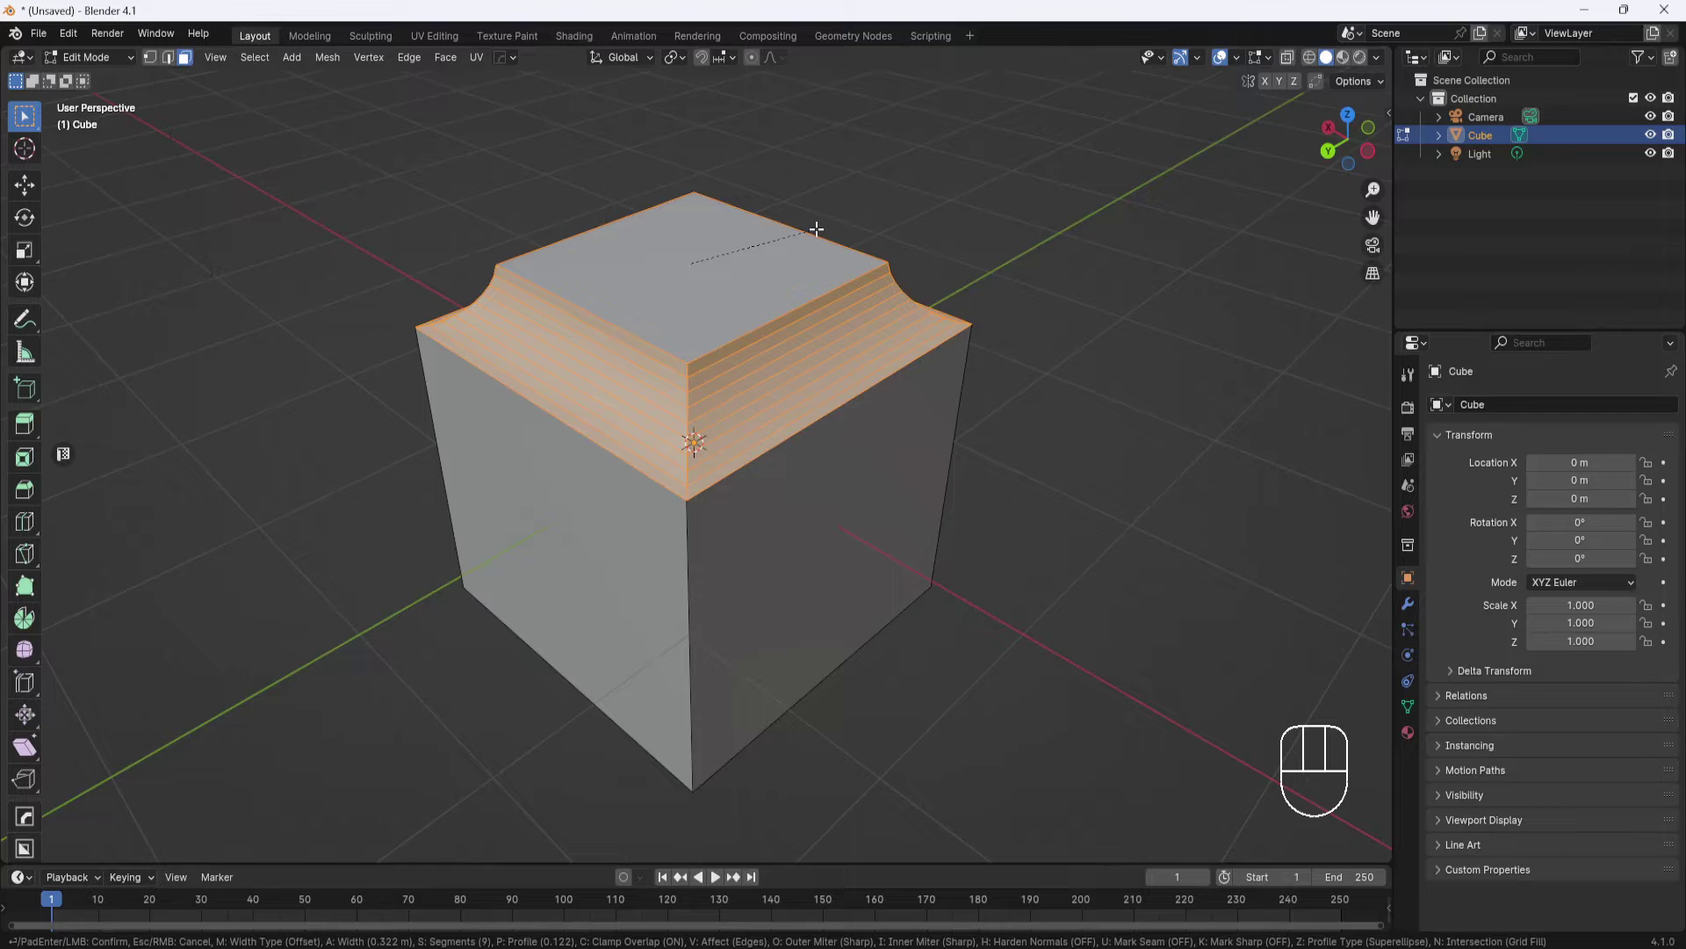
# Step: Confirm the 9-segment bevel, then undo it
pyautogui.click(816, 228)
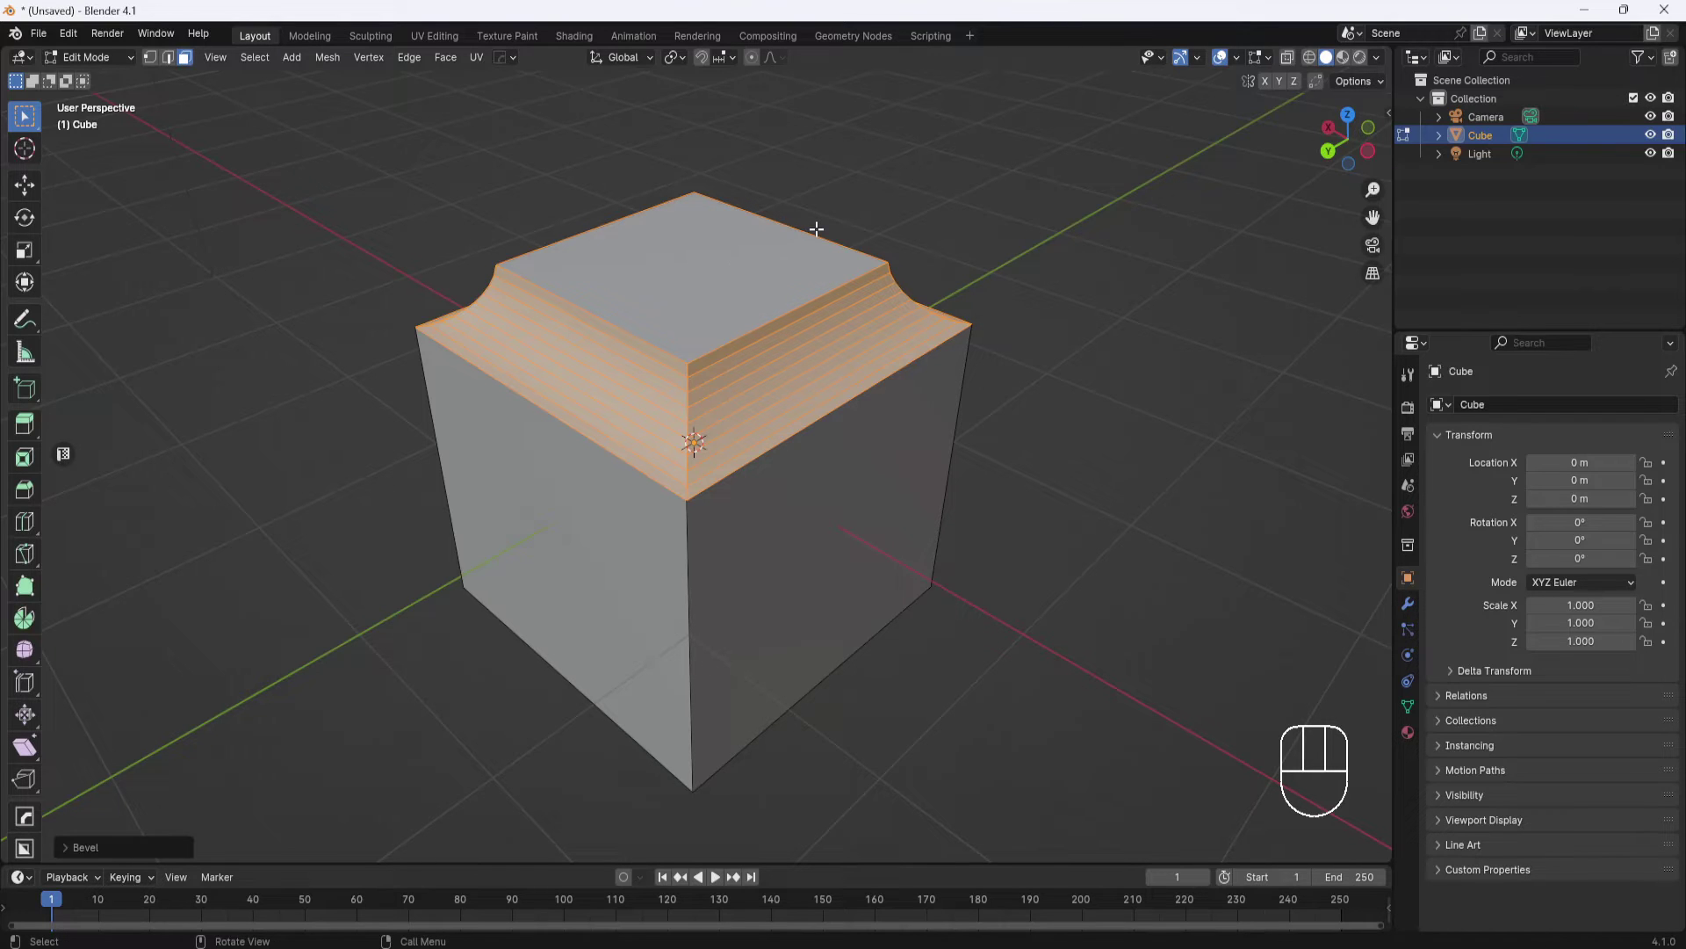
pyautogui.moveTo(869, 315); pyautogui.dragTo(879, 297, button='middle')
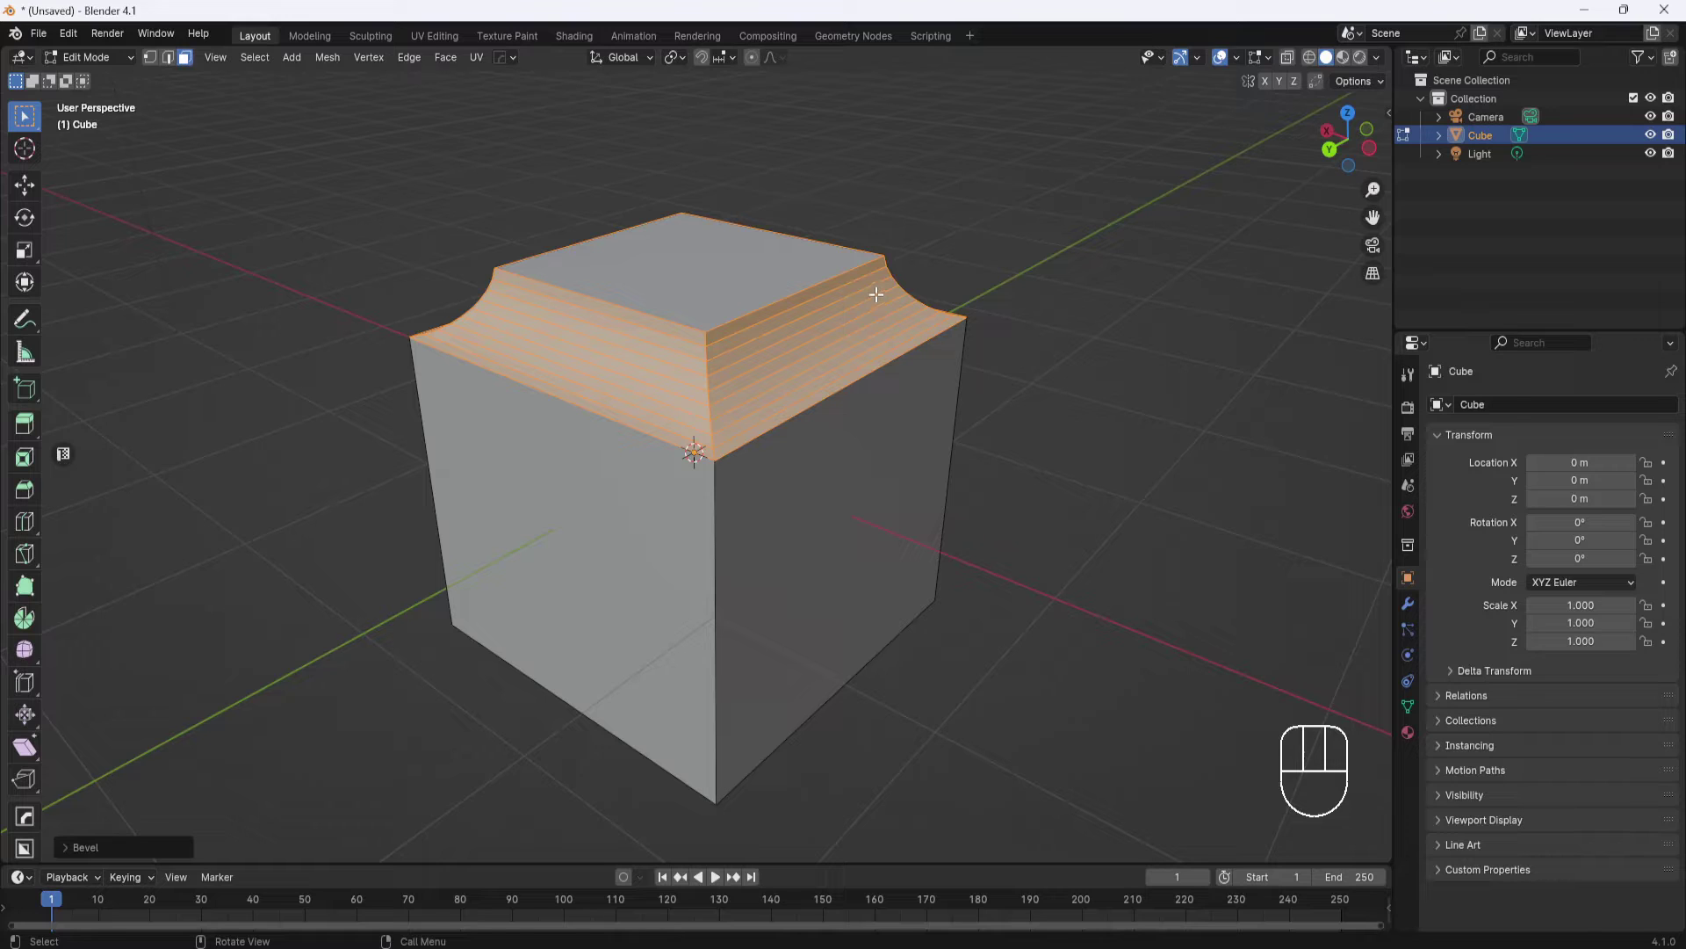
pyautogui.hotkey('ctrl', 'z')
pyautogui.moveTo(886, 297); pyautogui.dragTo(881, 304, button='middle')
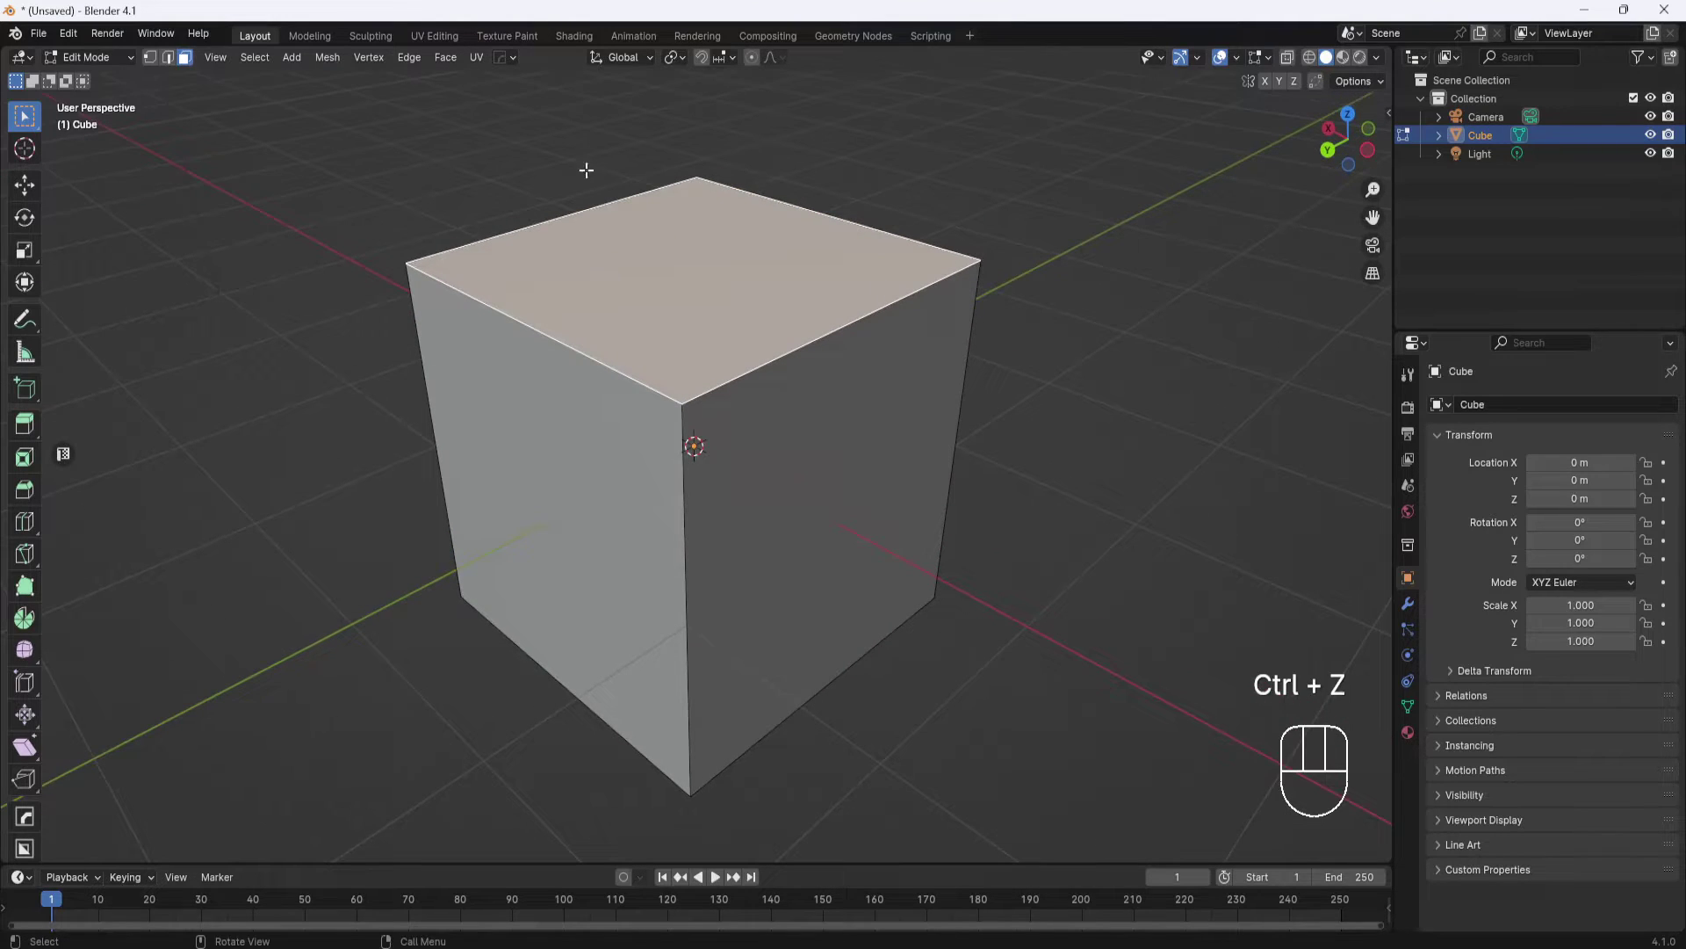
# Step: Re-bevel the top edges with the Bevel tool: about 0.354 m wide, 8 segments, concave profile
pyautogui.click(24, 490)
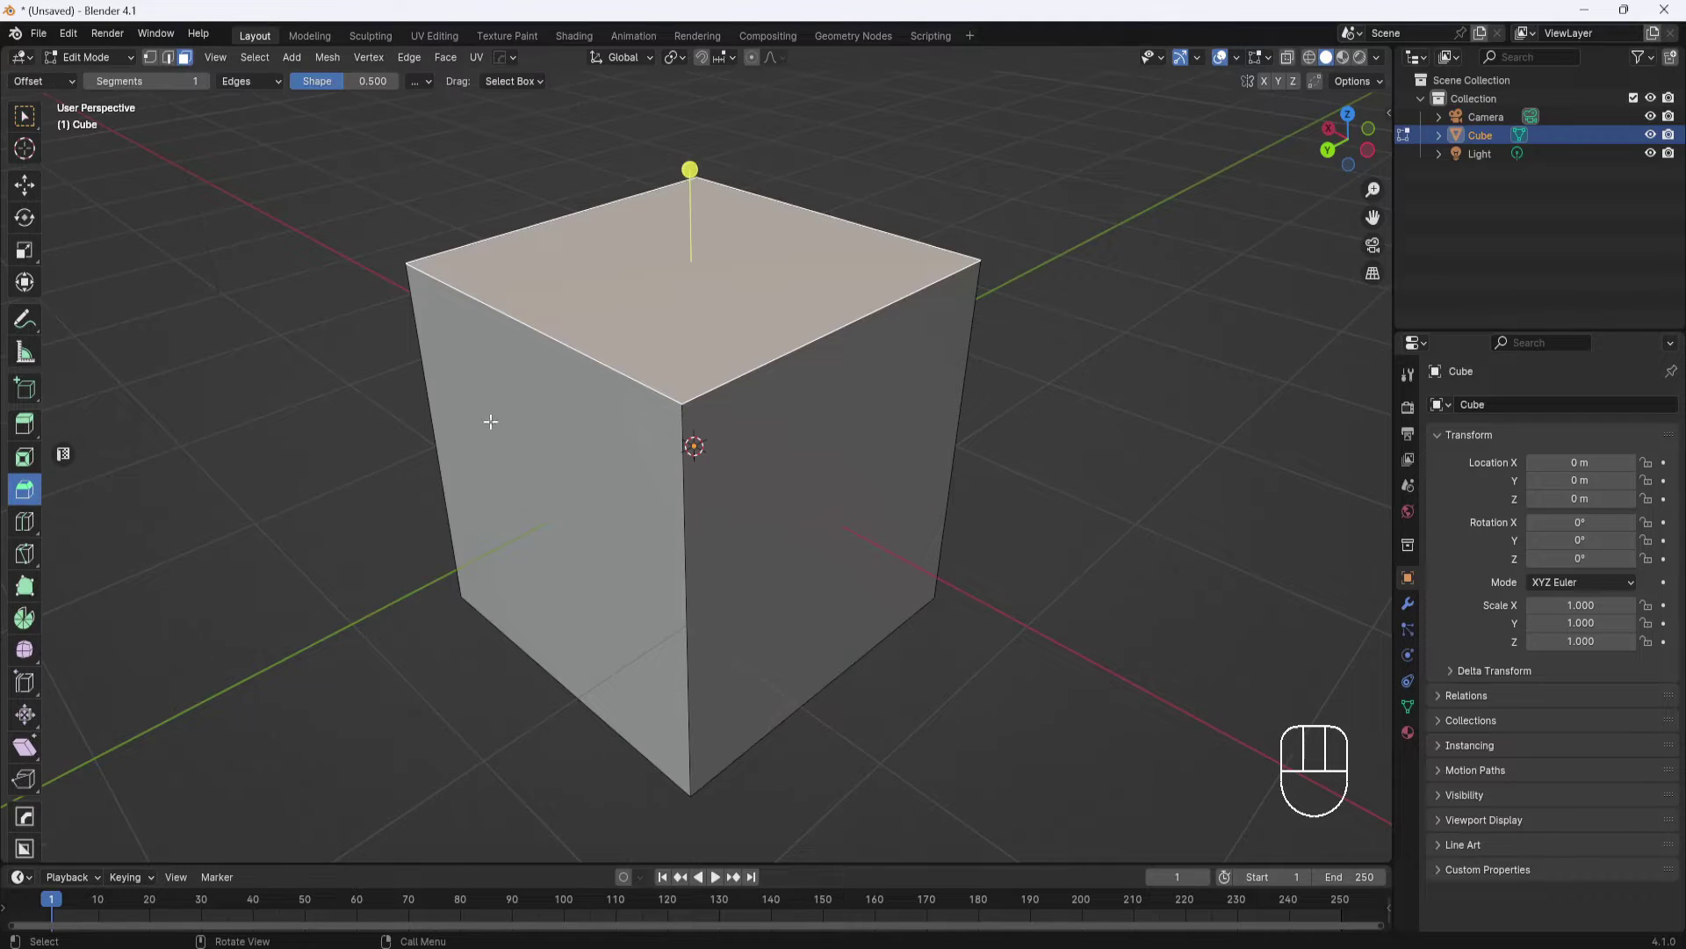
pyautogui.moveTo(539, 411); pyautogui.dragTo(565, 398, button='middle')
pyautogui.keyDown('shift'); pyautogui.moveTo(719, 263); pyautogui.dragTo(694, 203, button='middle'); pyautogui.keyUp('shift')
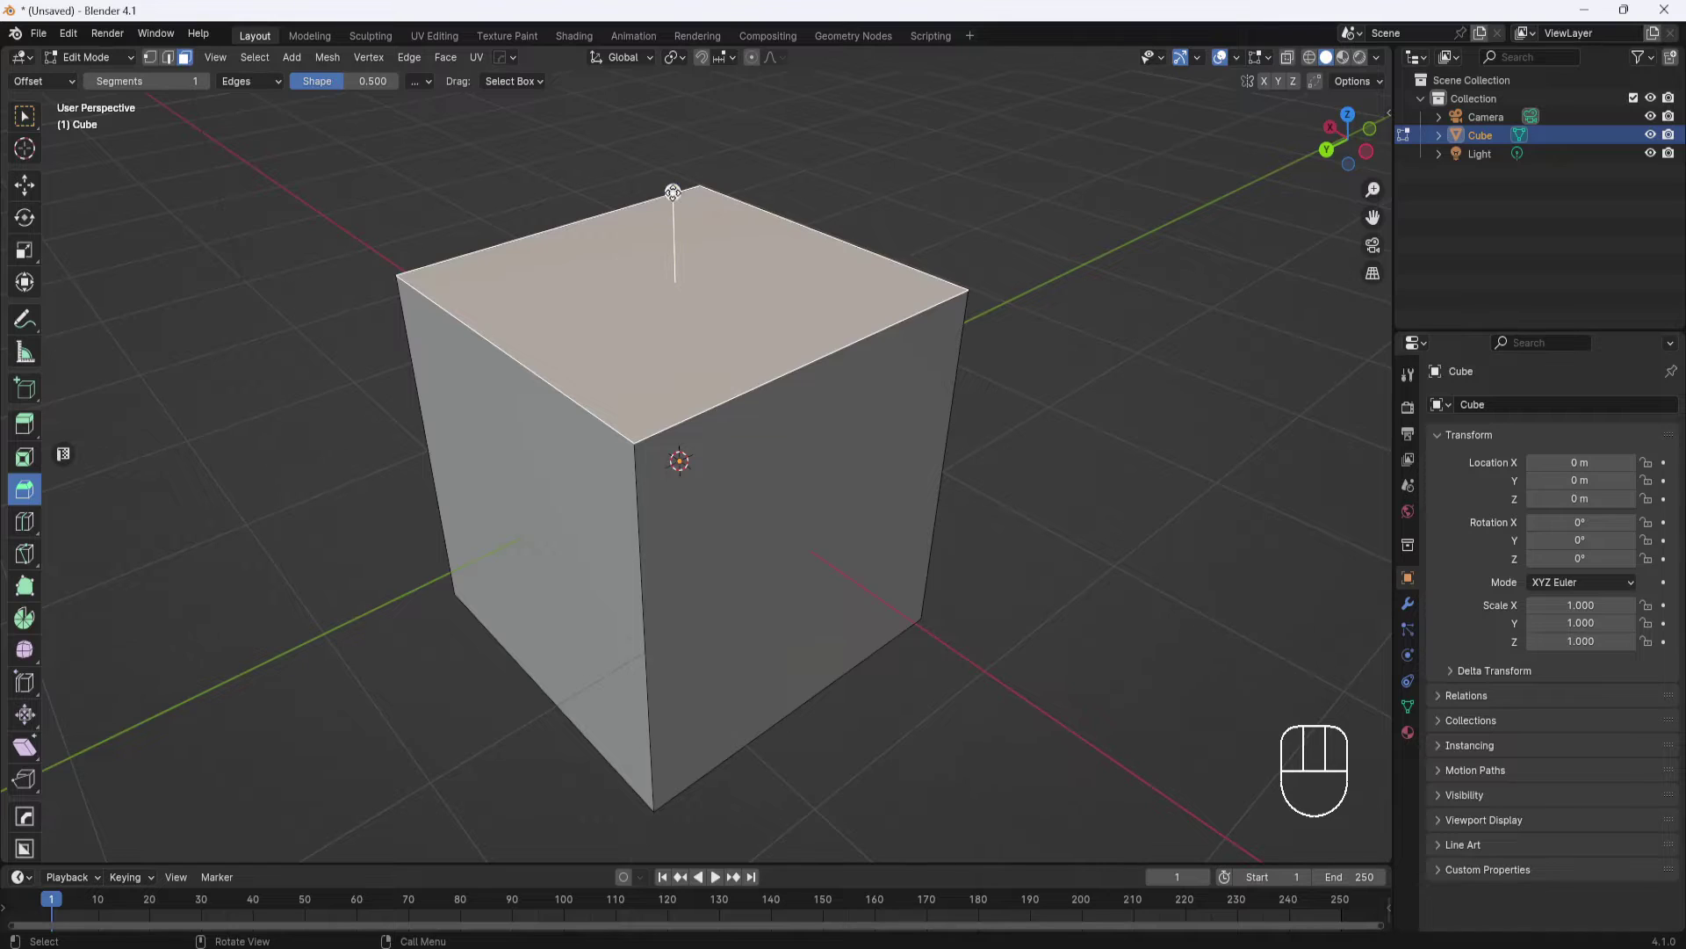
pyautogui.moveTo(675, 190); pyautogui.dragTo(679, 108)
pyautogui.scroll(2, 676, 140)
pyautogui.scroll(3, 677, 133)
pyautogui.scroll(1, 680, 117)
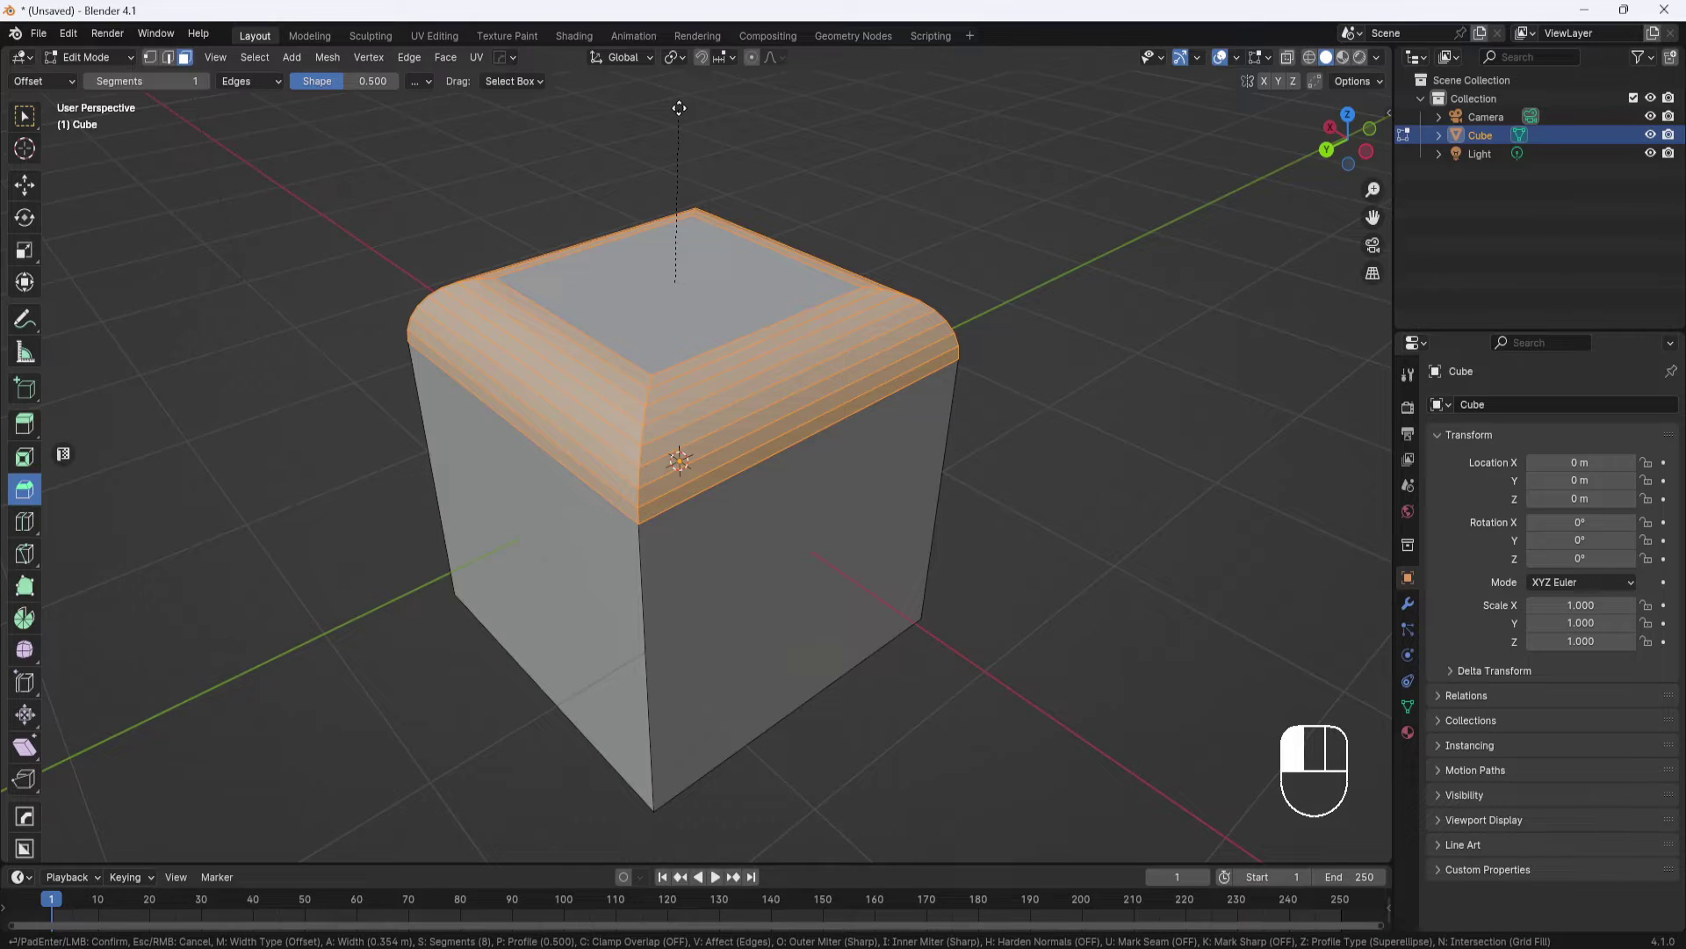
pyautogui.press('p')
pyautogui.moveTo(679, 108); pyautogui.dragTo(674, 126)
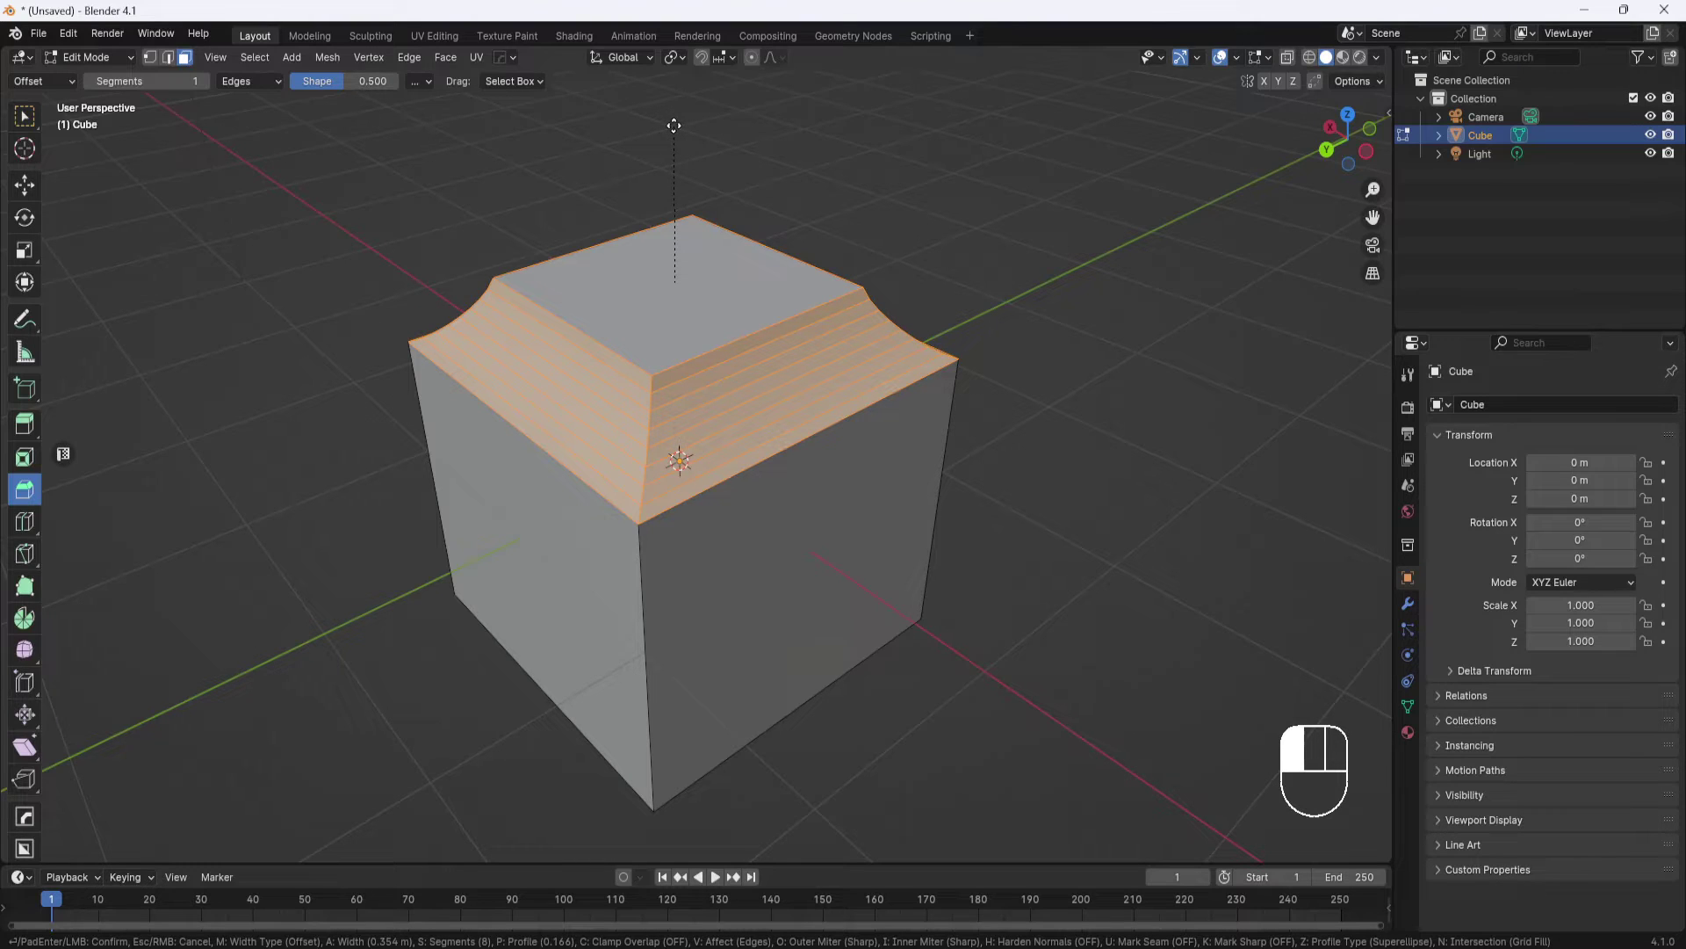
# Step: Finish the concave 8-segment bevel and orbit around the bevelled cube to inspect it
pyautogui.moveTo(674, 126); pyautogui.dragTo(674, 128)
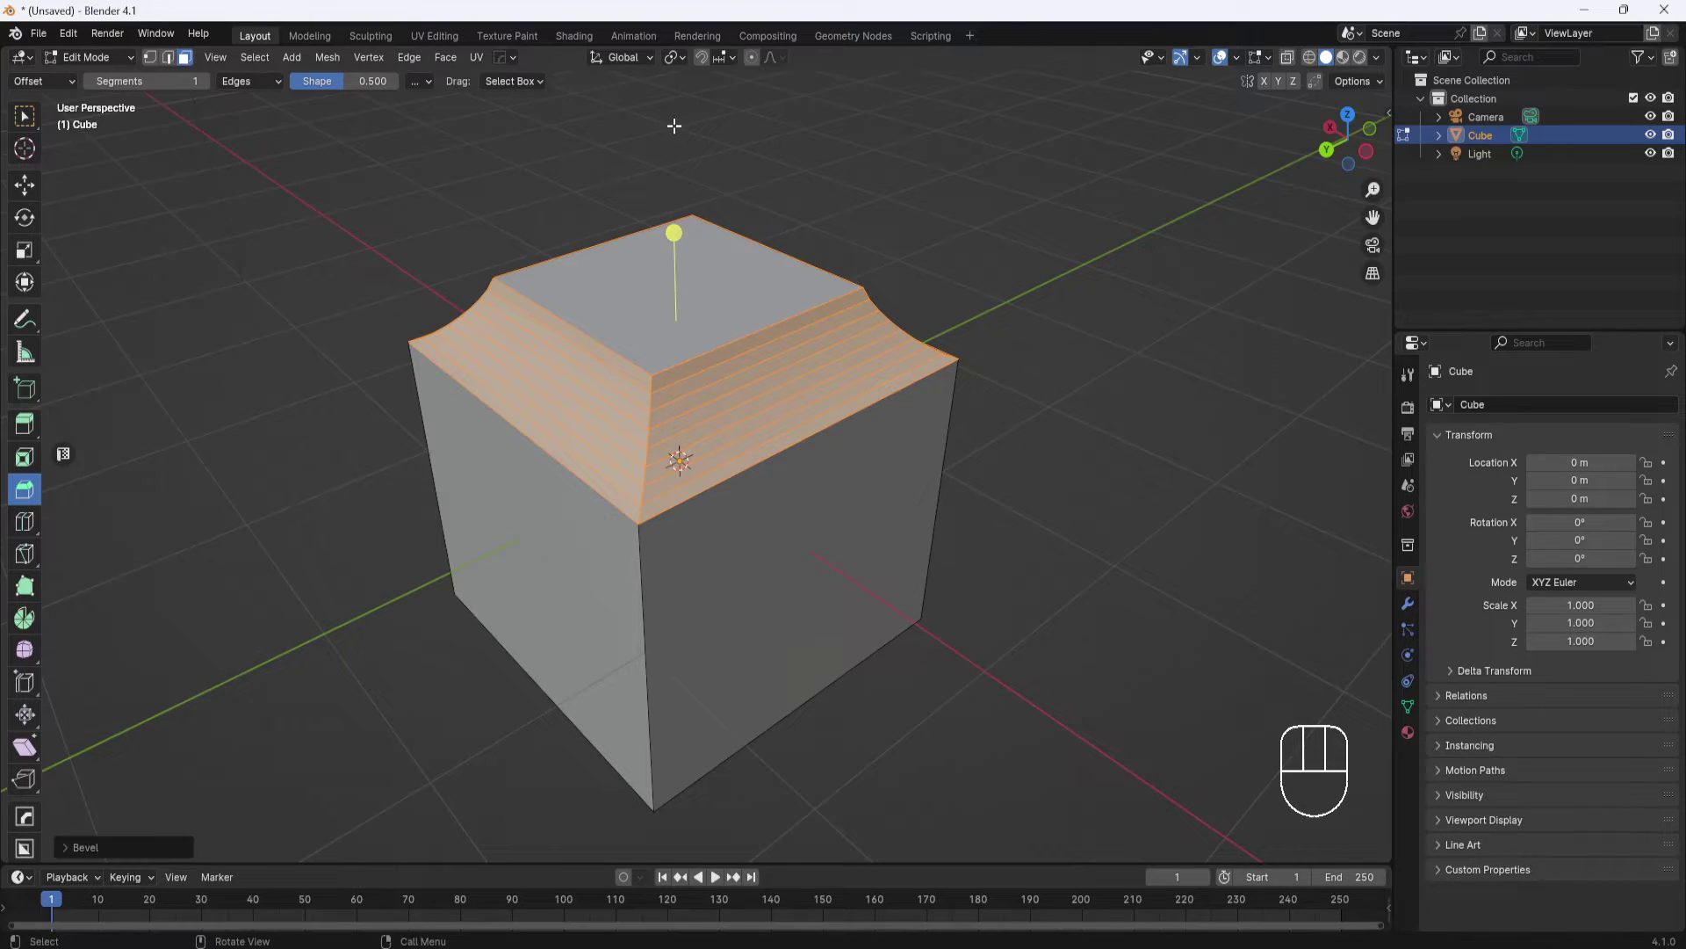
pyautogui.moveTo(785, 203)
pyautogui.mouseDown(button='middle')
pyautogui.moveTo(791, 176)
pyautogui.moveTo(764, 181)
pyautogui.mouseUp(button='middle')
pyautogui.moveTo(671, 388); pyautogui.dragTo(859, 222, button='middle')
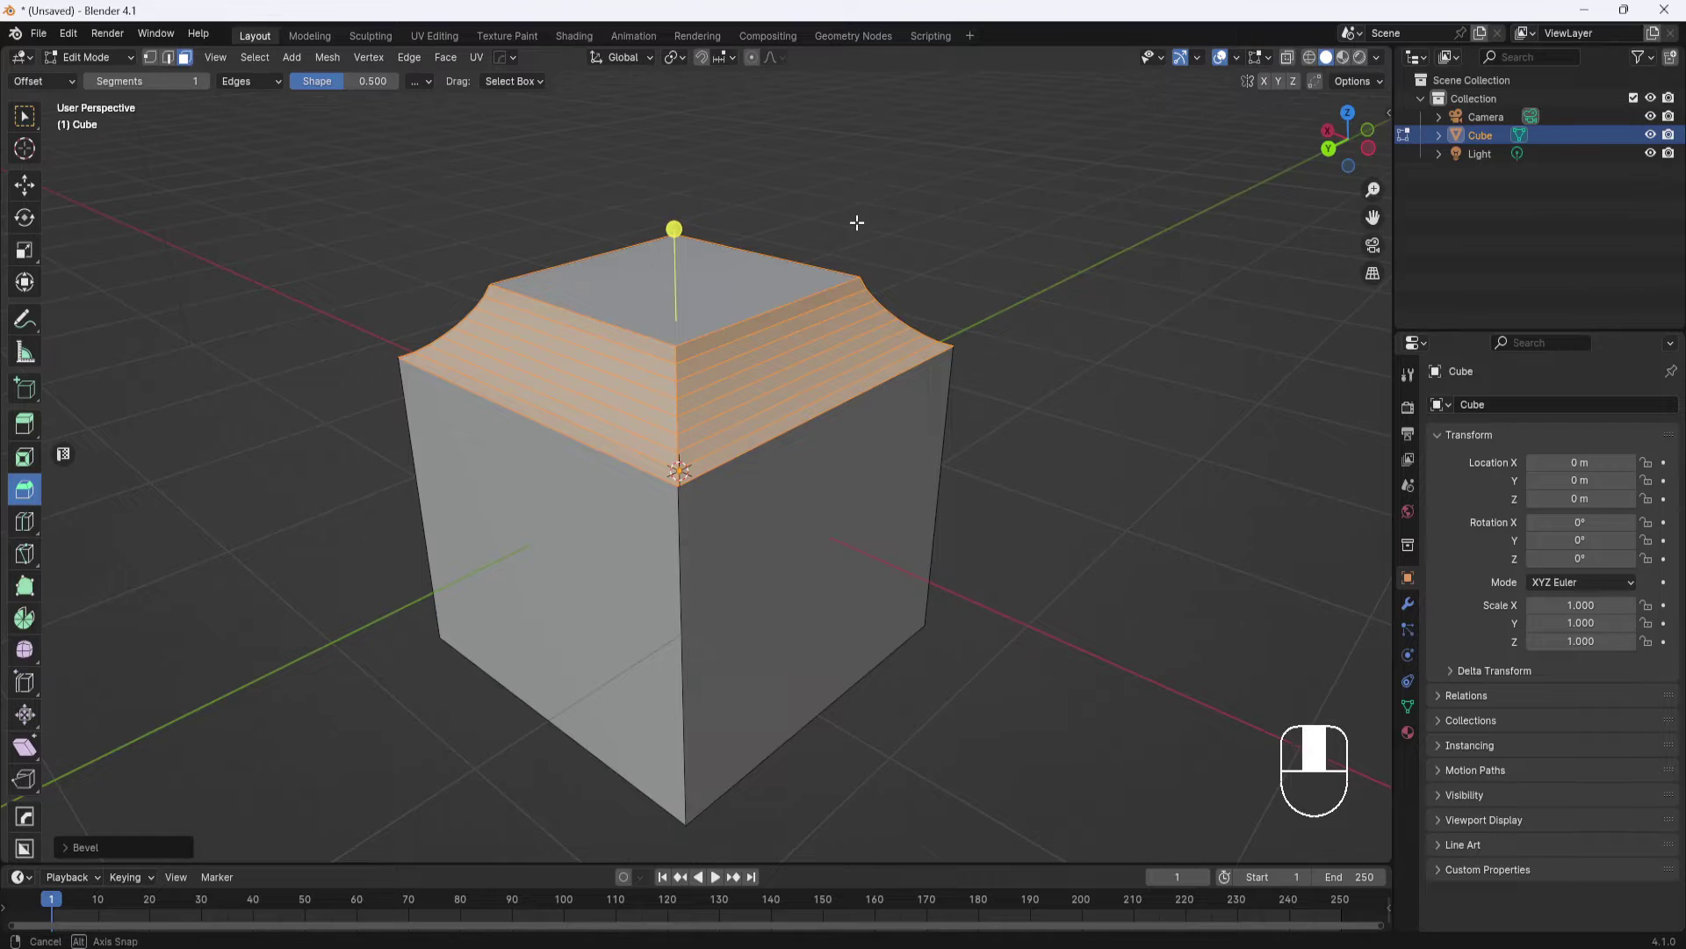
pyautogui.moveTo(858, 275)
pyautogui.keyDown('shift'); pyautogui.mouseDown(button='middle')
pyautogui.moveTo(849, 241)
pyautogui.moveTo(831, 276)
pyautogui.mouseUp(button='middle'); pyautogui.keyUp('shift')
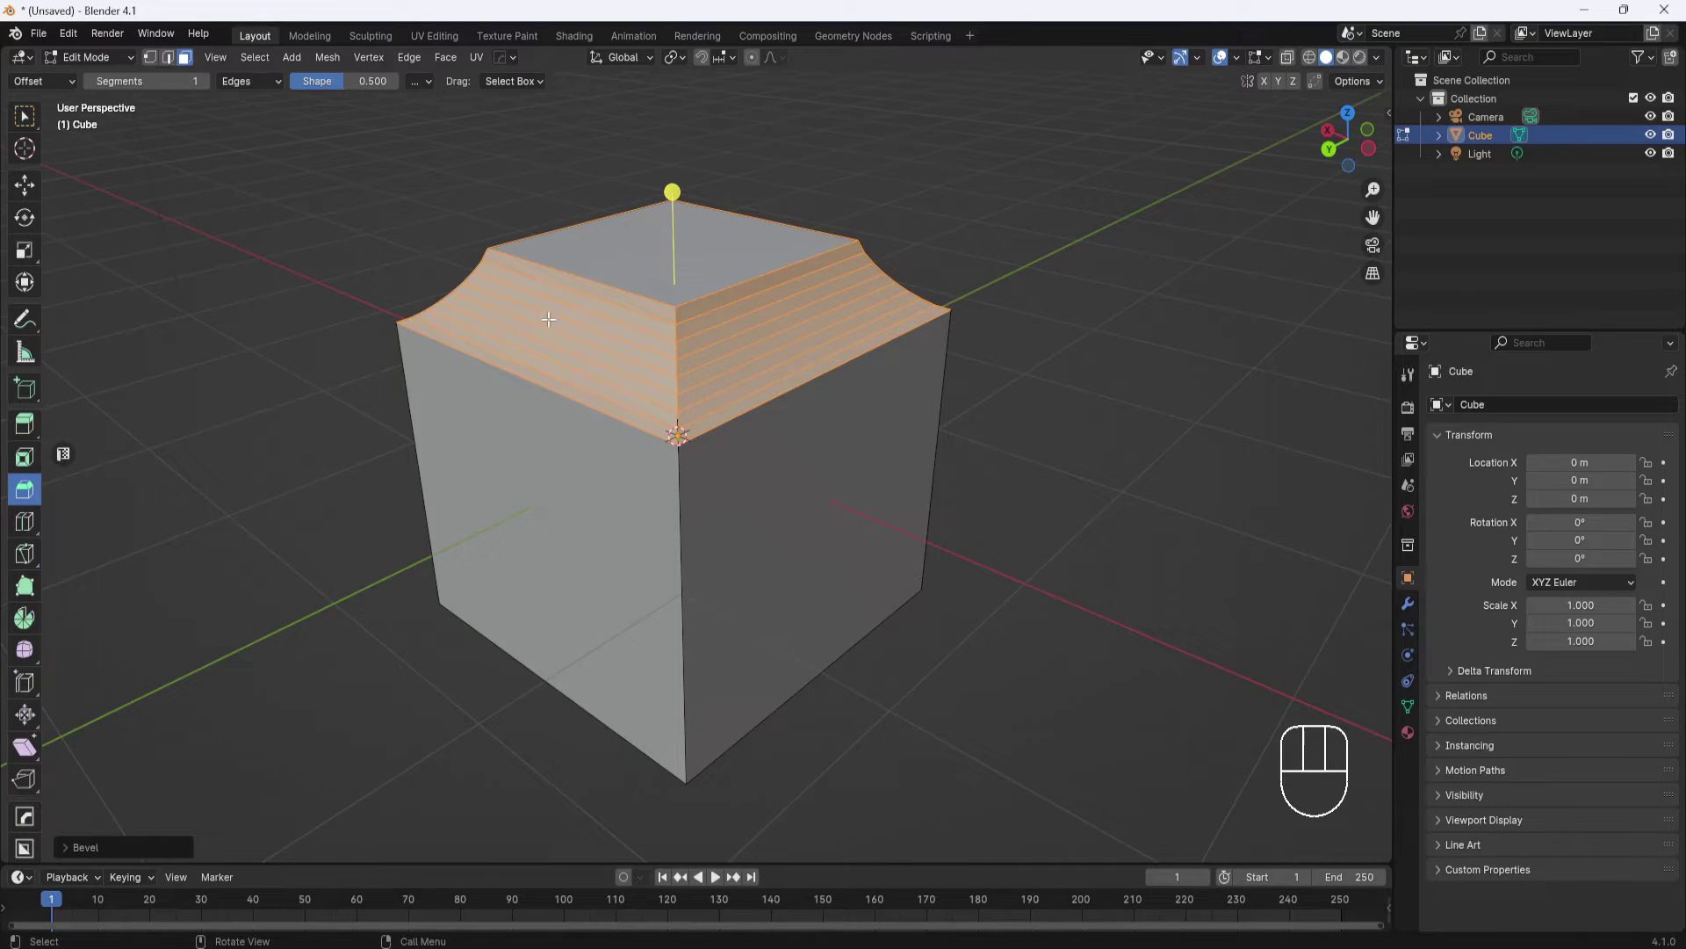
# Step: In the expanded Bevel panel, widen the bevel to about 1.04 m with Clamp Overlap on
pyautogui.click(83, 845)
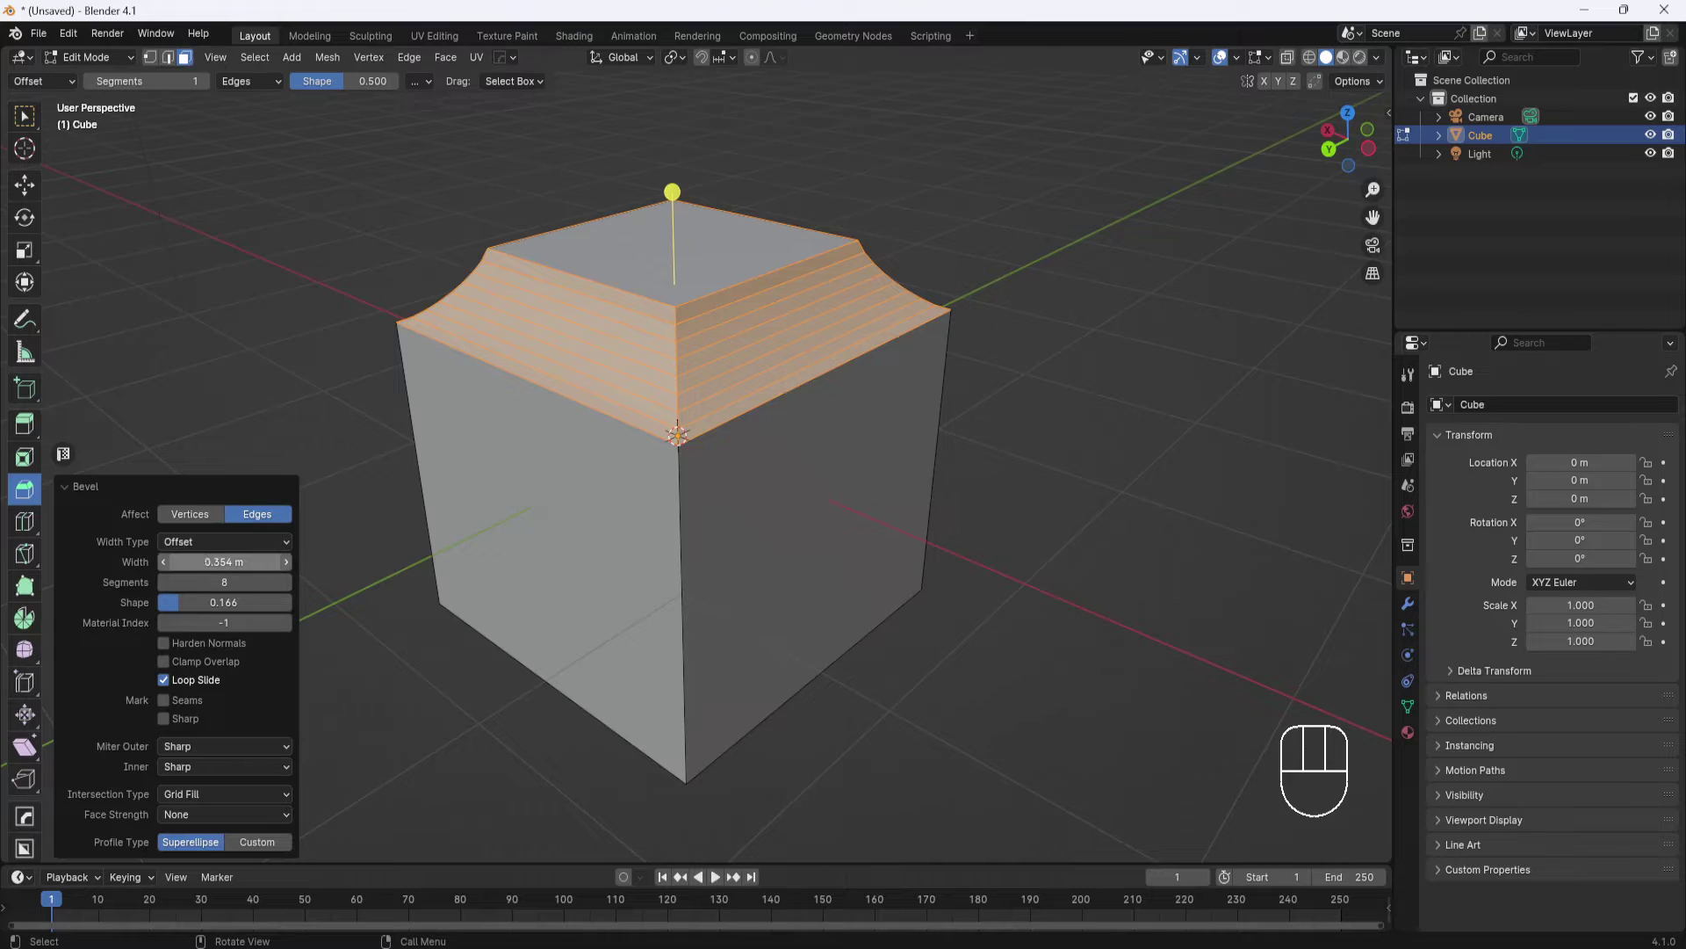
pyautogui.moveTo(211, 563); pyautogui.dragTo(212, 603)
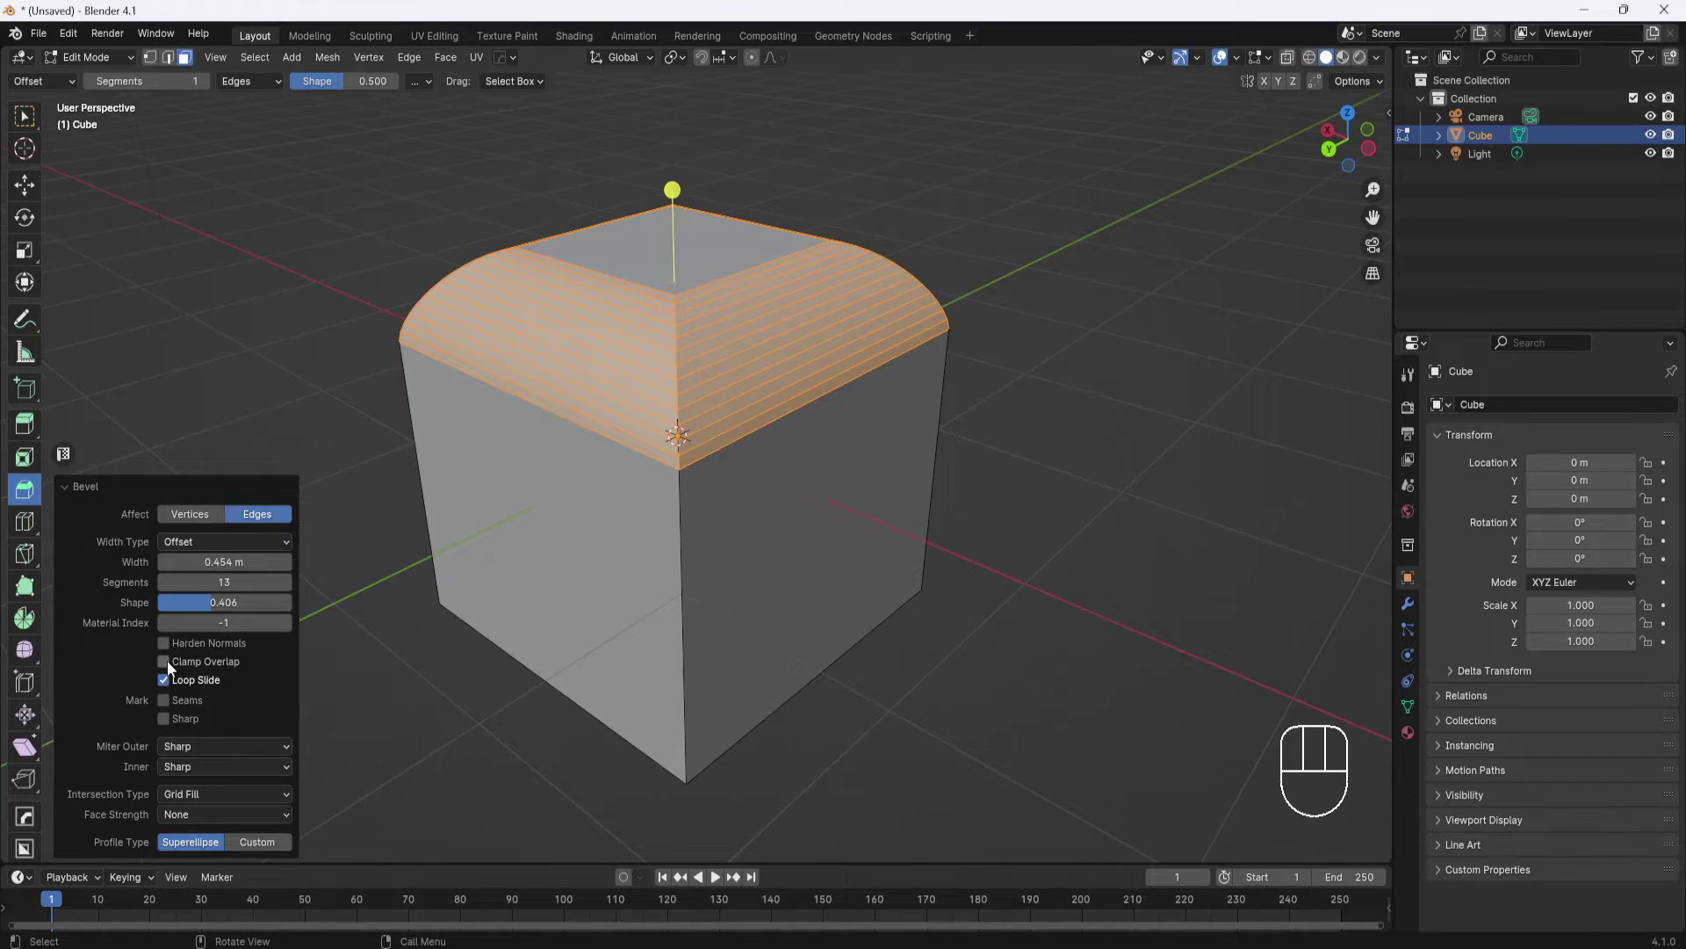
pyautogui.click(165, 661)
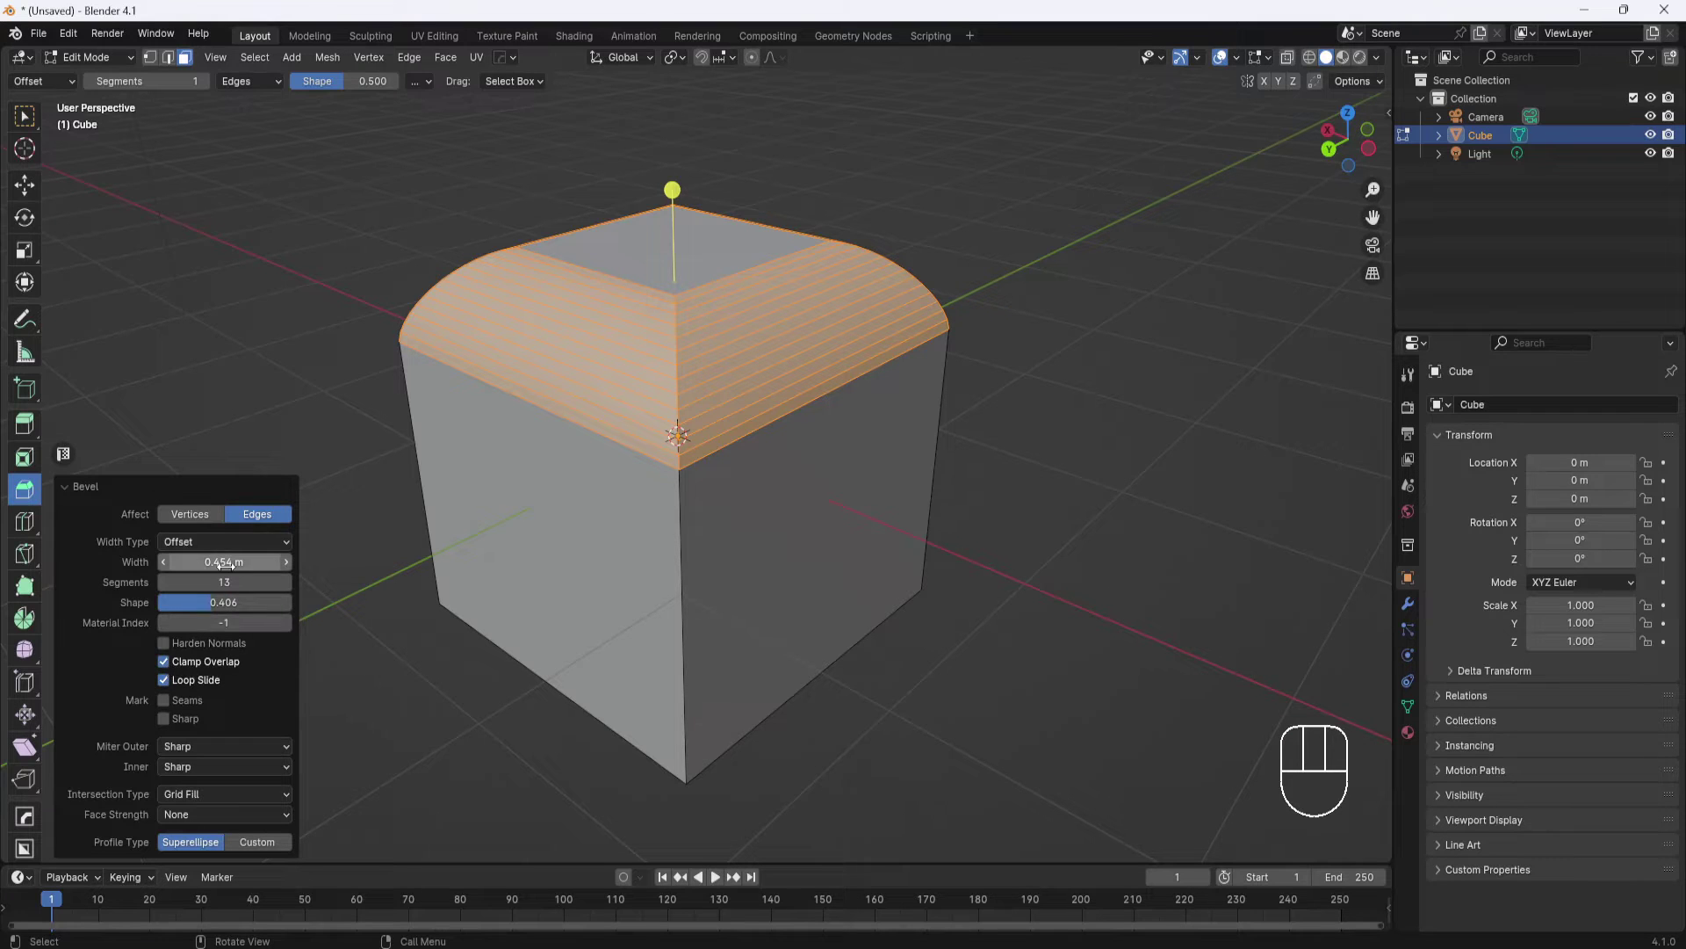
pyautogui.moveTo(211, 561)
pyautogui.mouseDown()
pyautogui.moveTo(163, 561)
pyautogui.moveTo(286, 561)
pyautogui.moveTo(235, 562)
pyautogui.mouseUp()
pyautogui.click(163, 662)
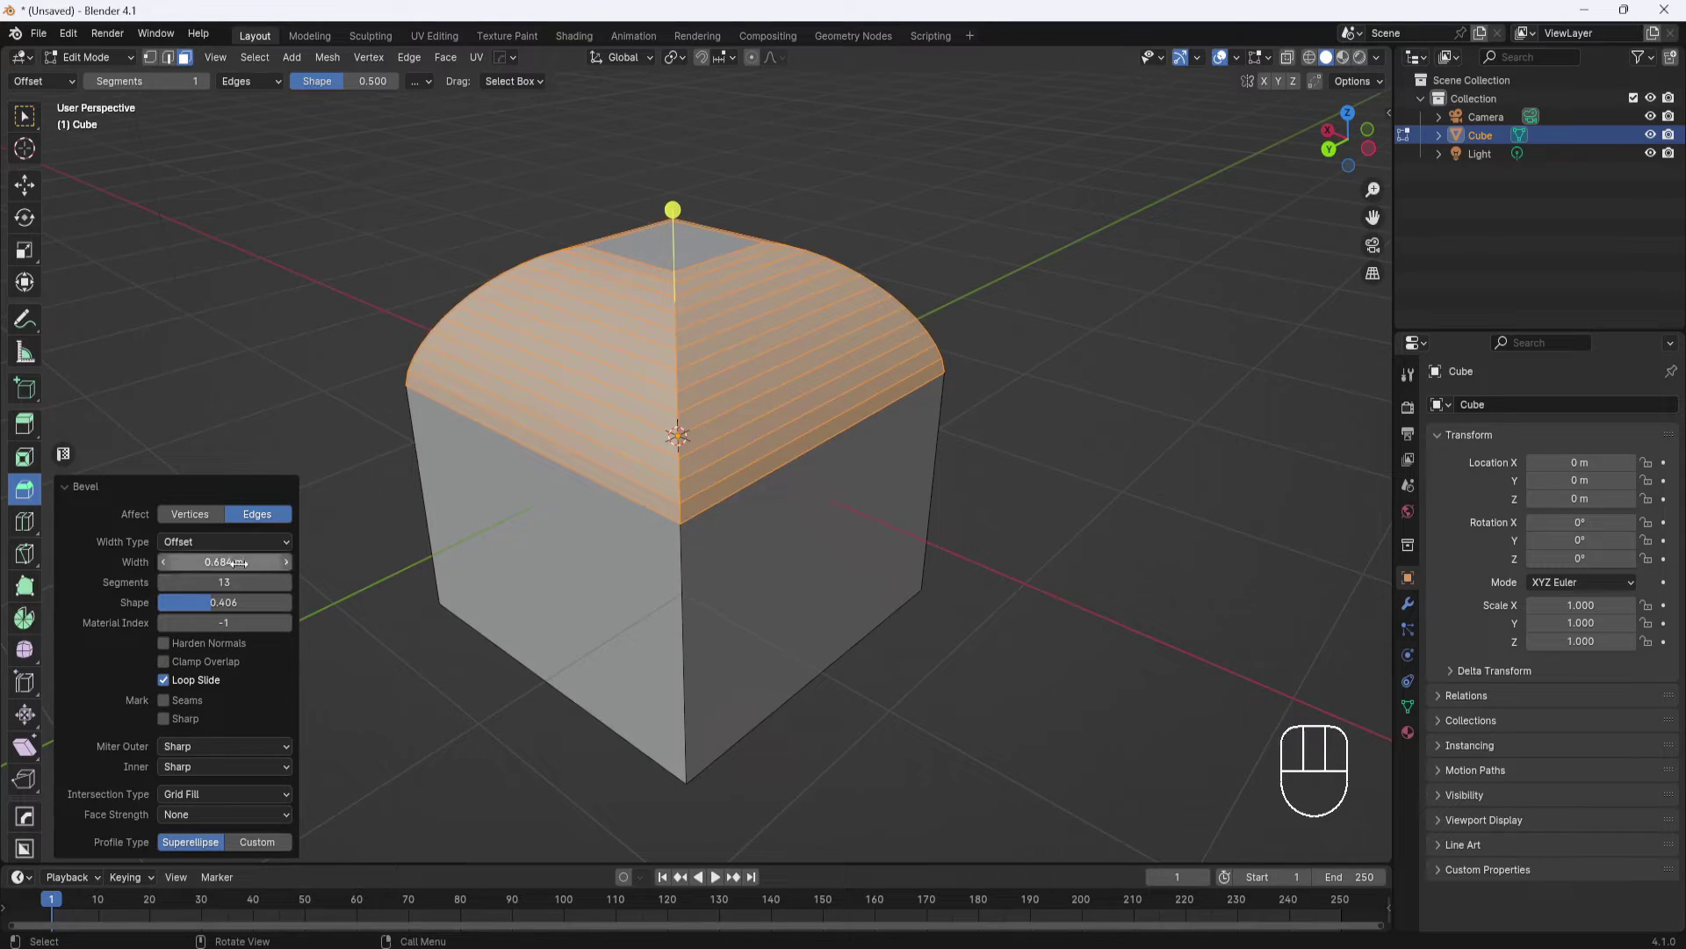
pyautogui.click(162, 661)
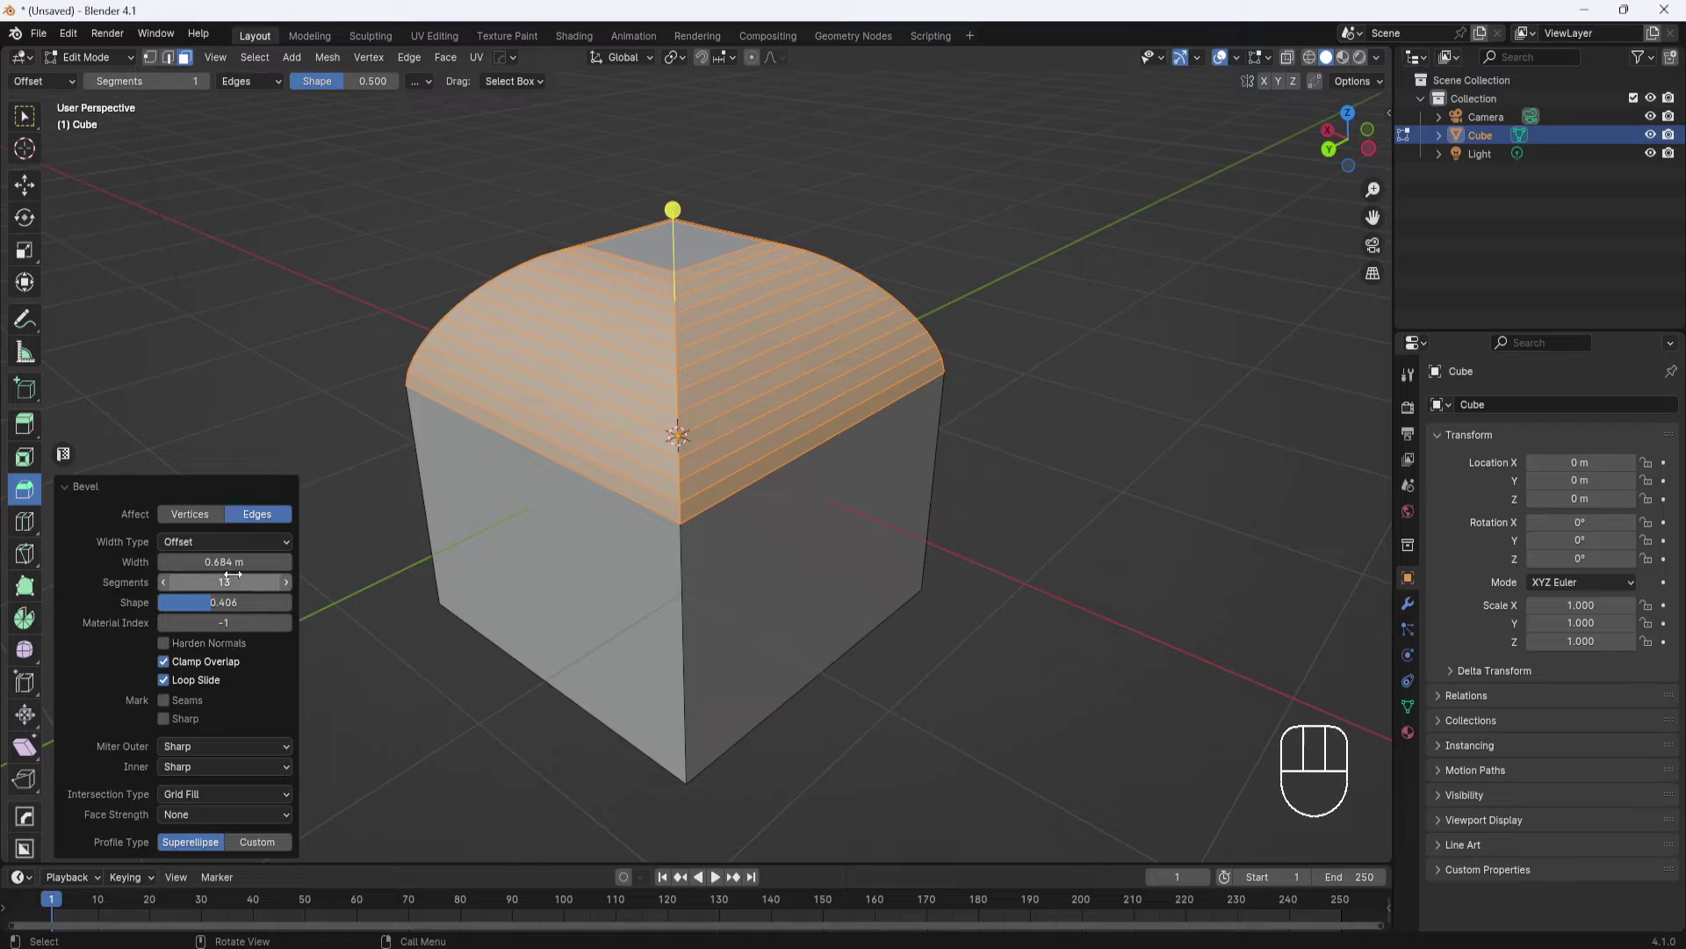
pyautogui.moveTo(245, 563); pyautogui.dragTo(312, 563)
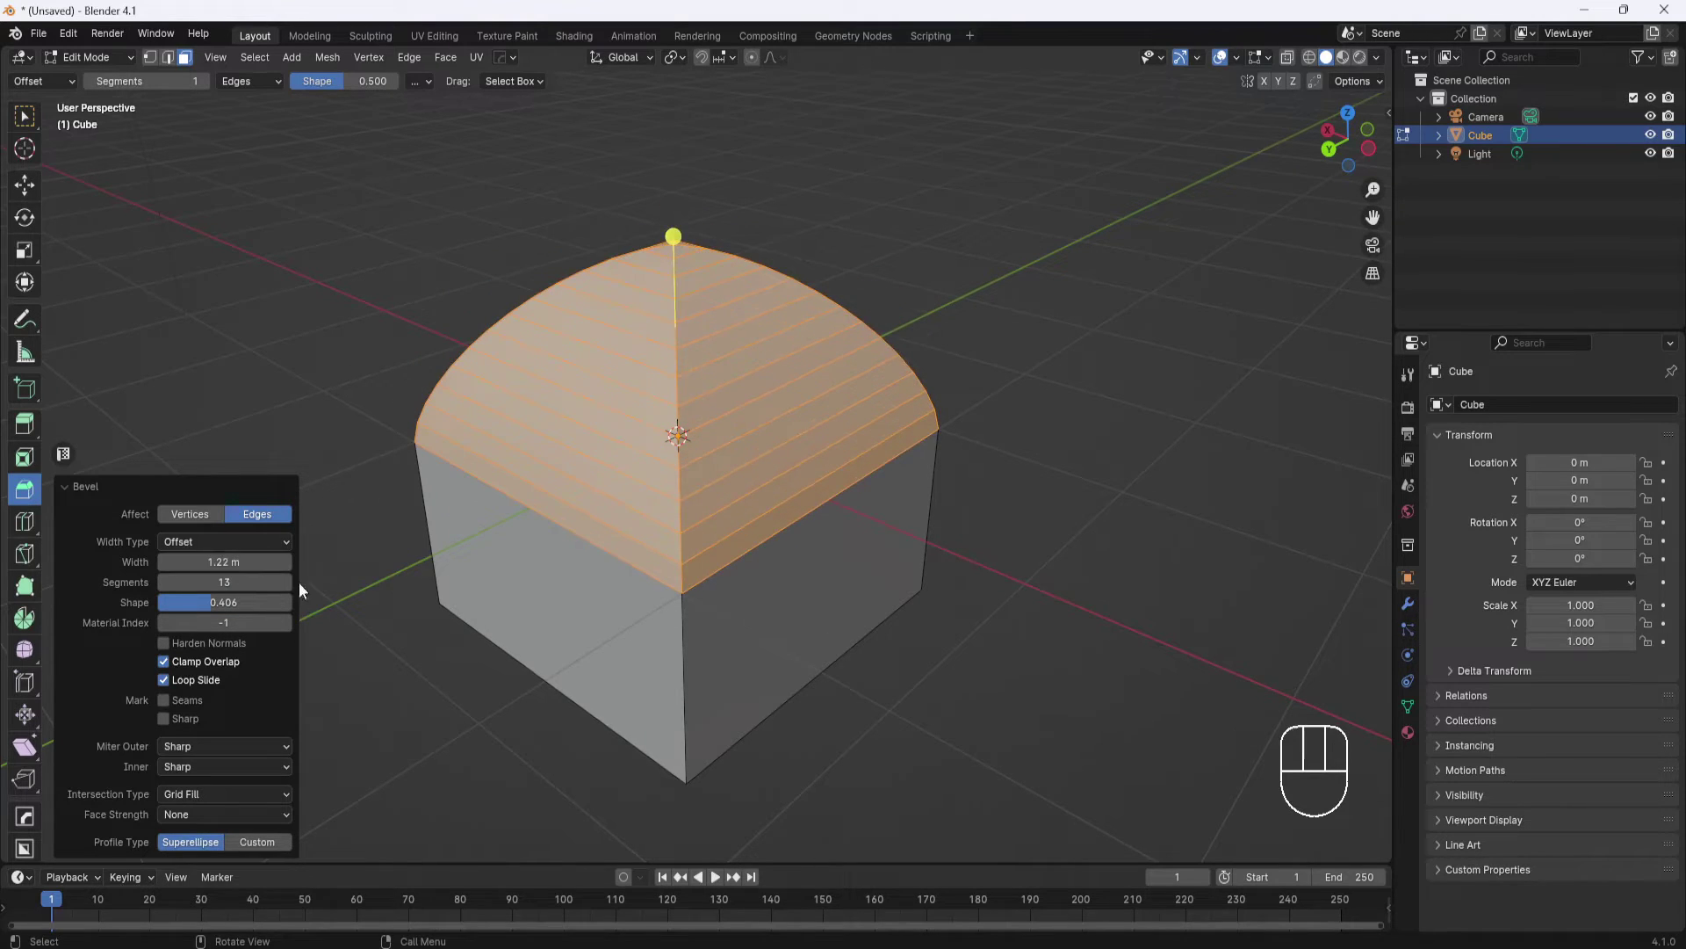
# Step: Switch the bevel's Affect to Vertices and back to Edges, then clear the mesh selection
pyautogui.click(199, 513)
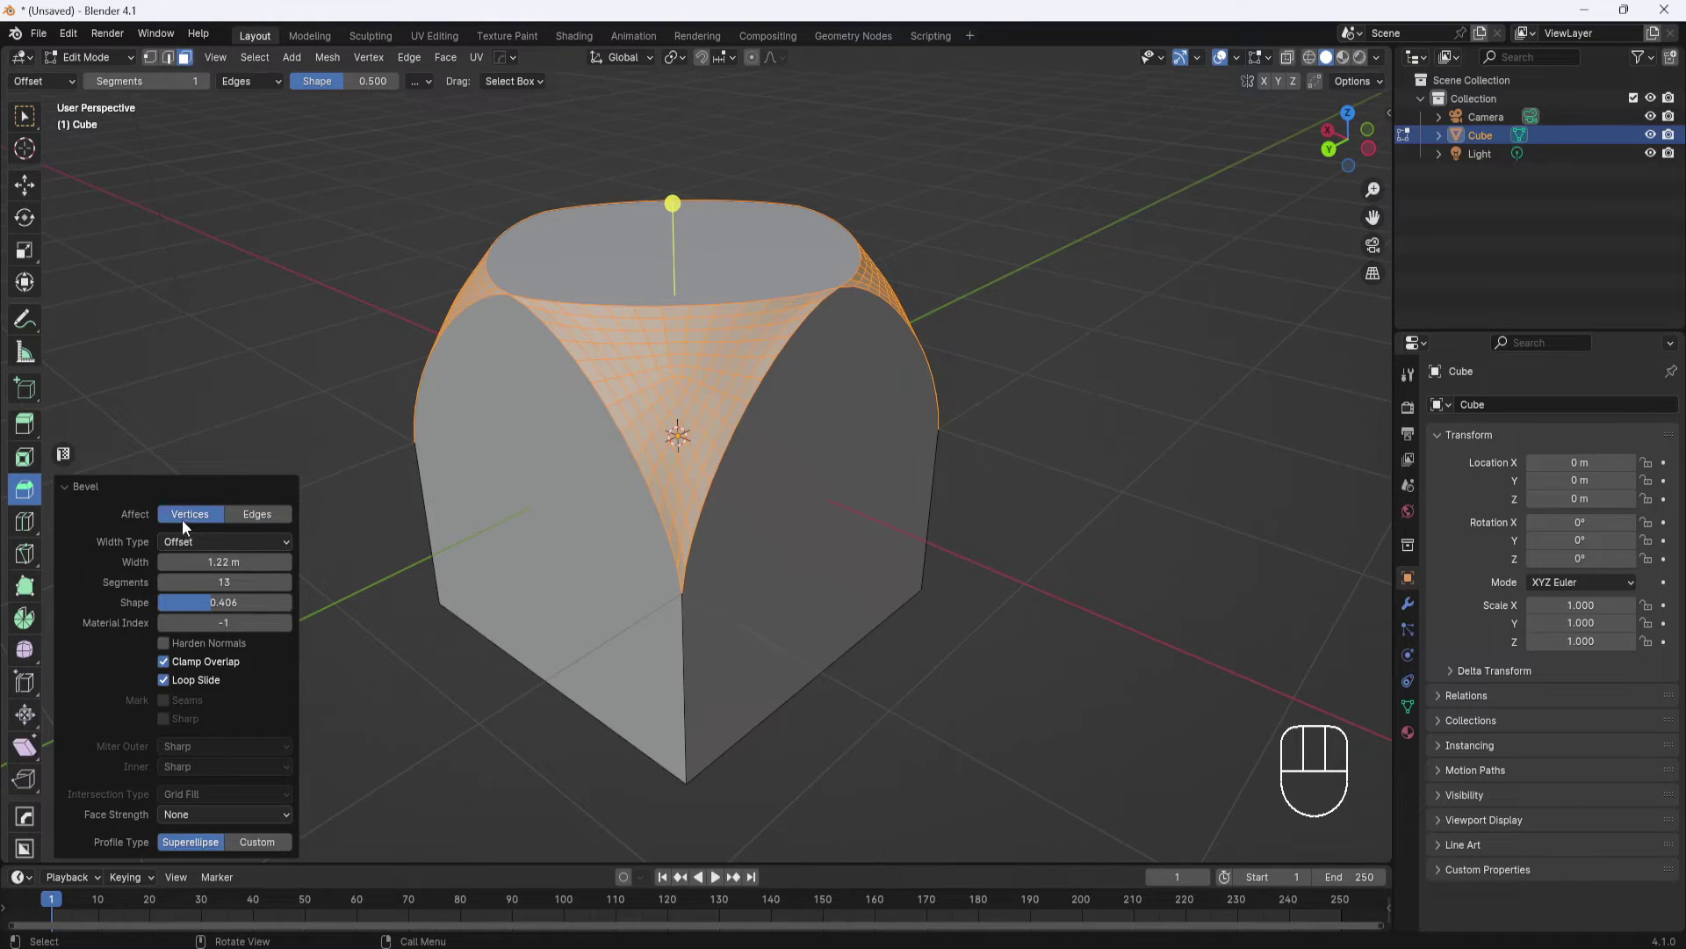
pyautogui.click(250, 514)
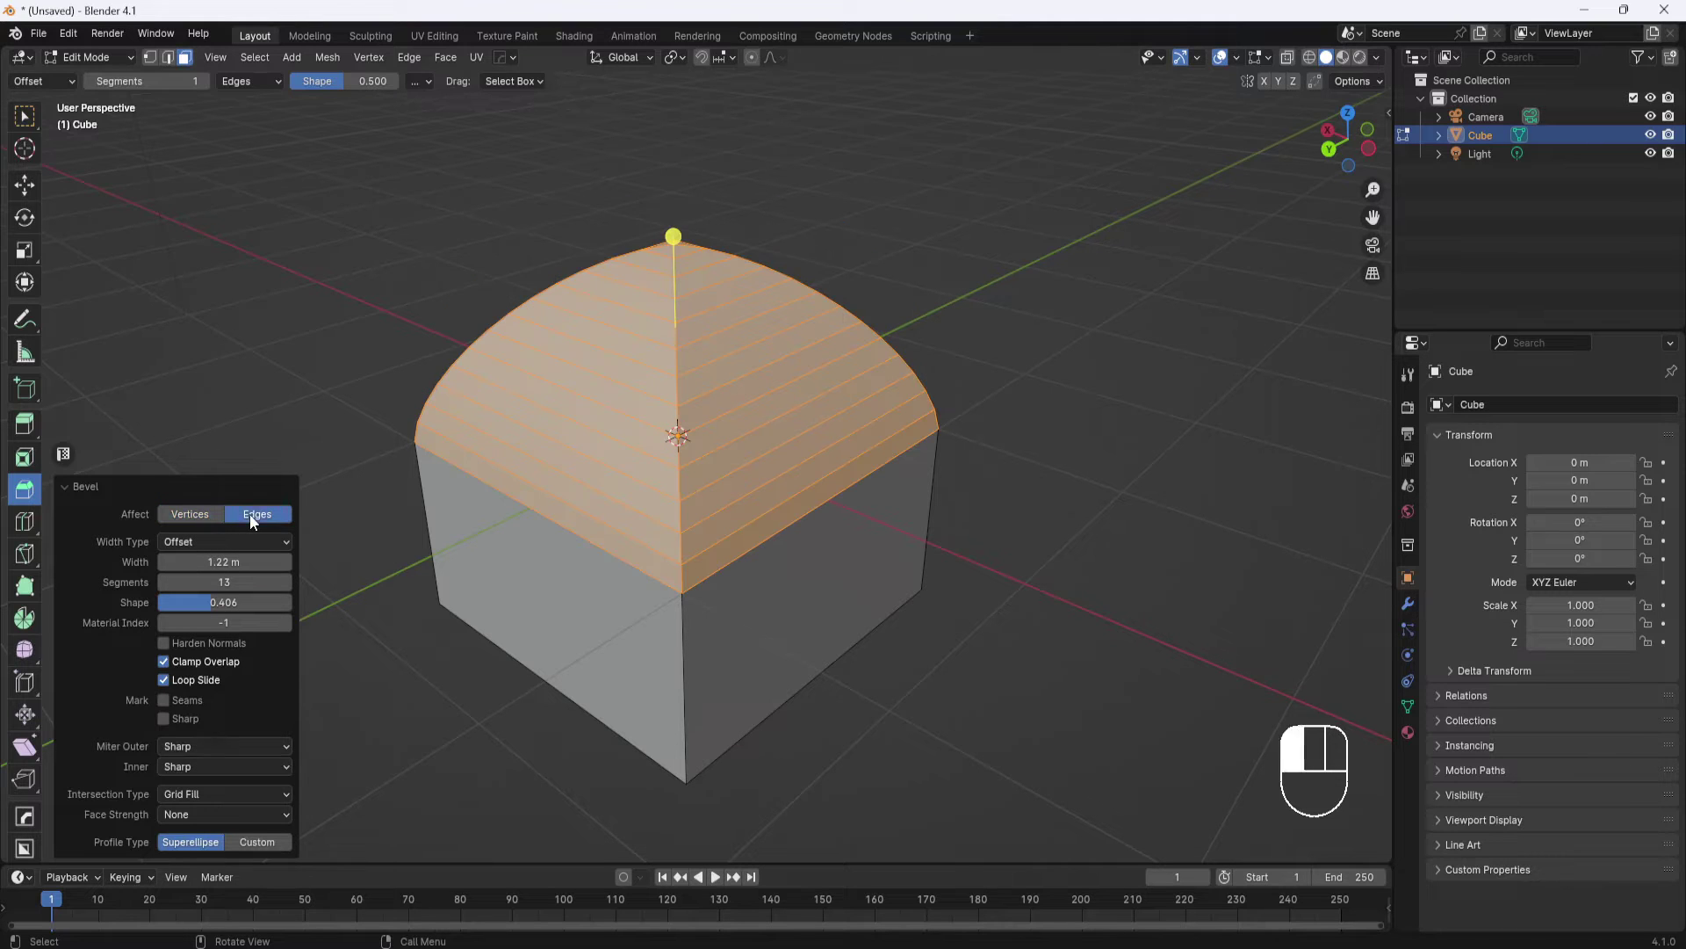
pyautogui.moveTo(356, 572)
pyautogui.mouseDown(button='middle')
pyautogui.moveTo(373, 557)
pyautogui.moveTo(354, 572)
pyautogui.mouseUp(button='middle')
pyautogui.moveTo(515, 631); pyautogui.dragTo(492, 634, button='middle')
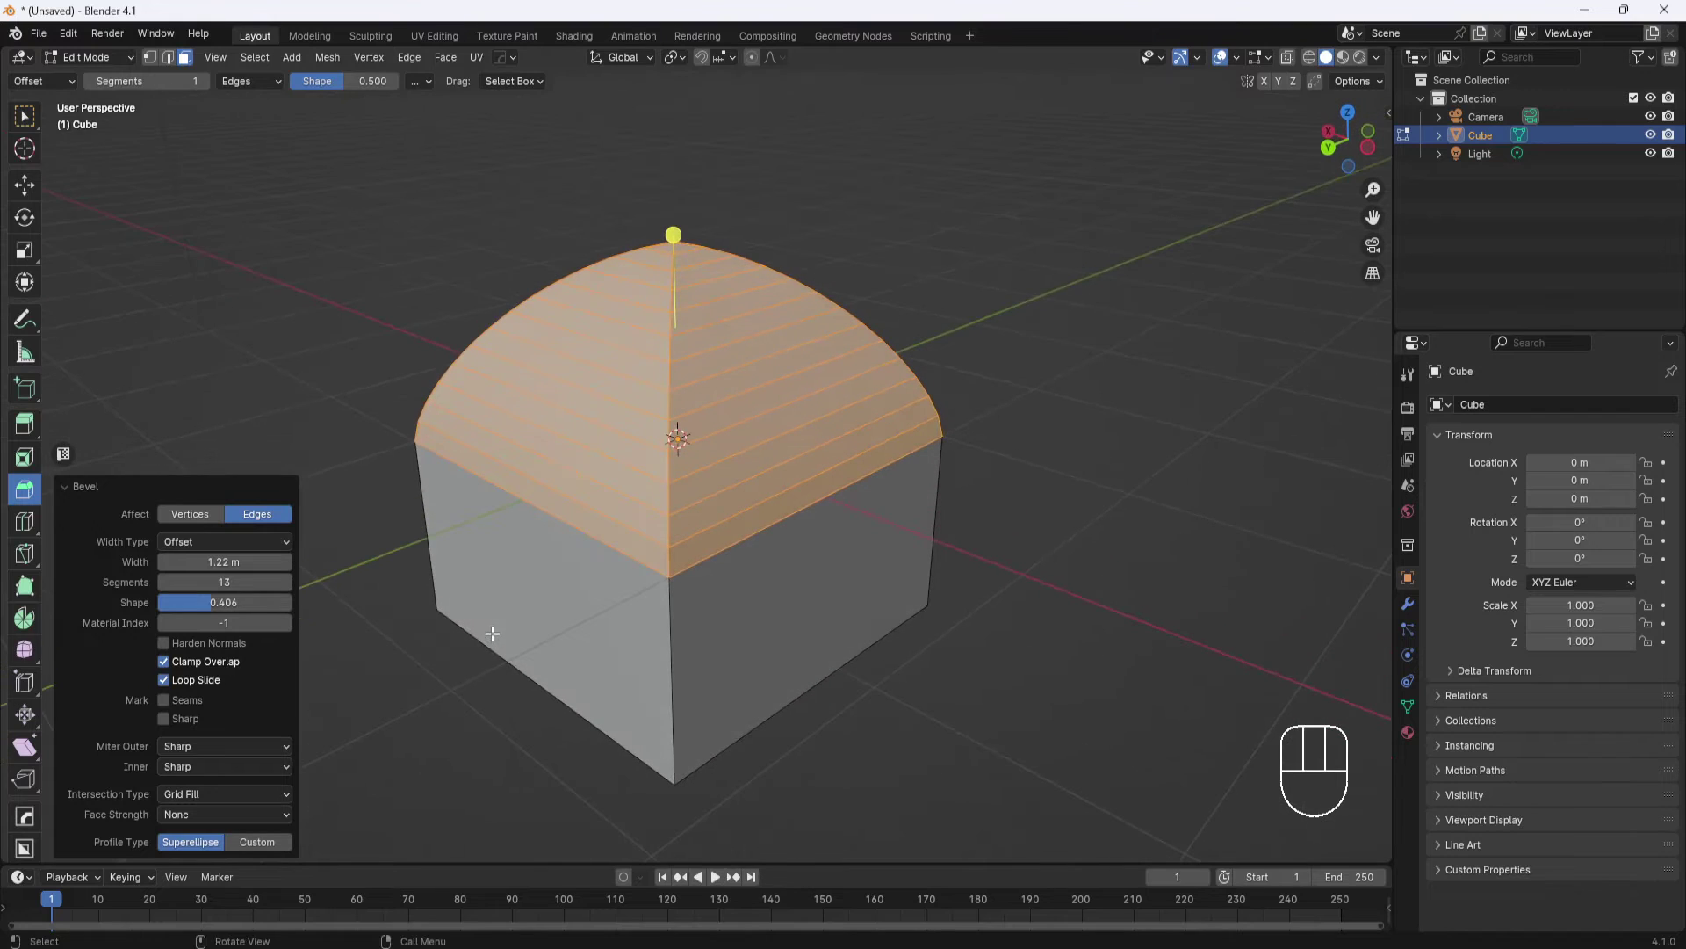
pyautogui.click(393, 309)
pyautogui.moveTo(590, 509); pyautogui.dragTo(624, 522, button='middle')
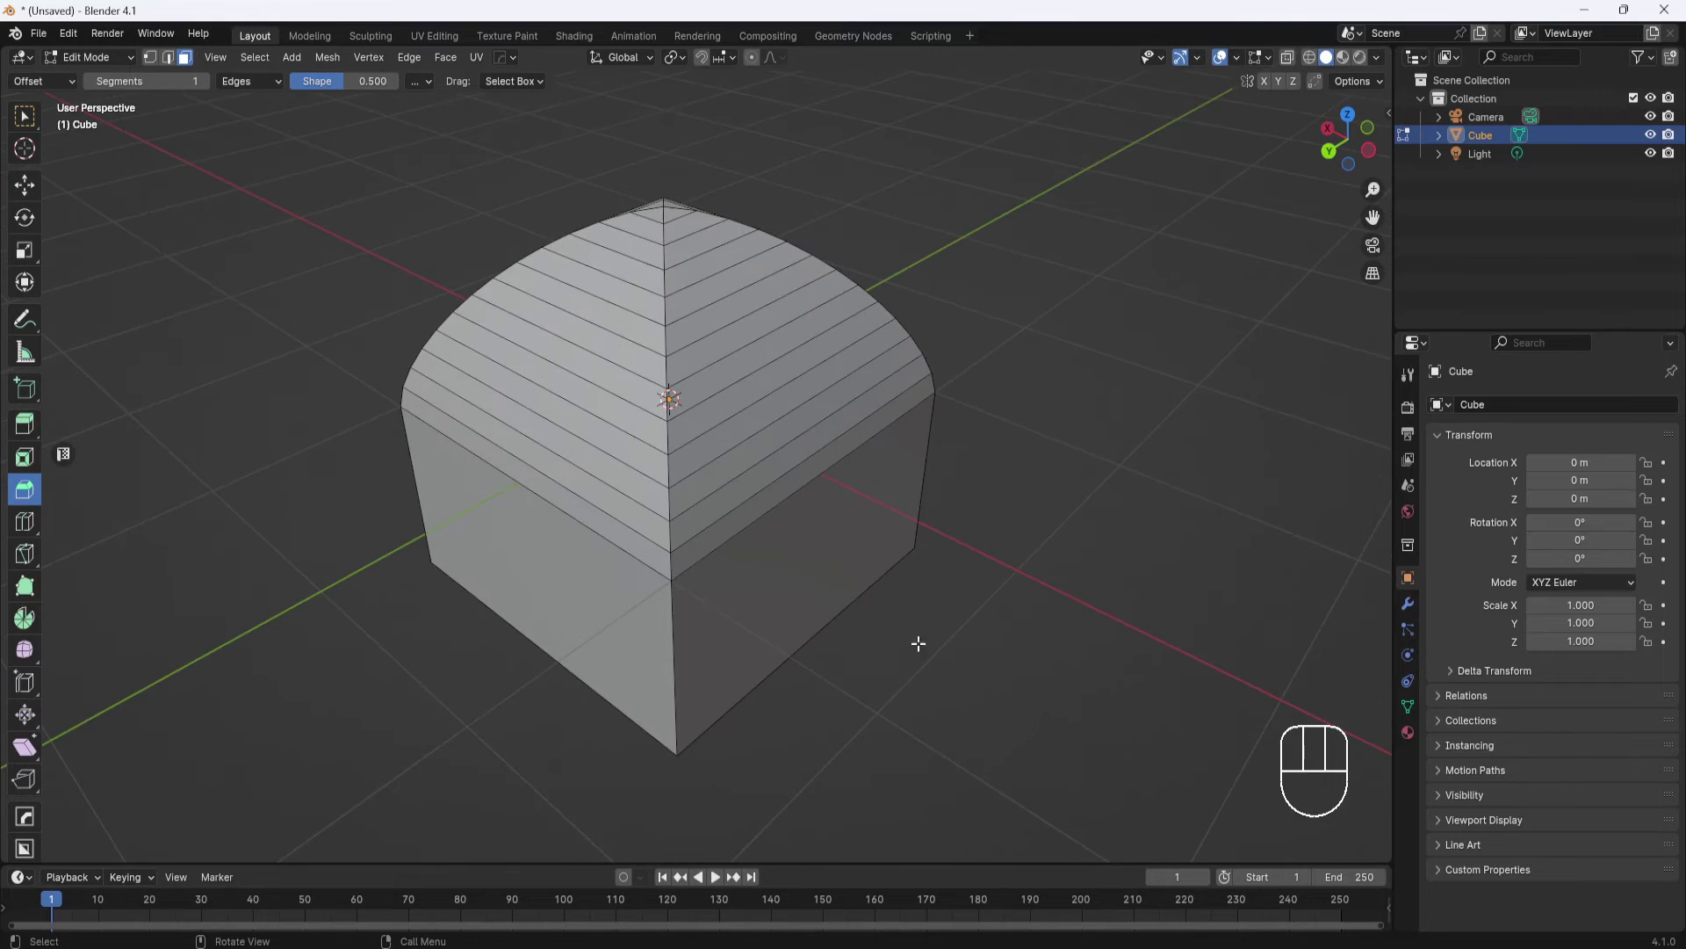
pyautogui.moveTo(508, 591)
pyautogui.mouseDown(button='middle')
pyautogui.moveTo(478, 572)
pyautogui.moveTo(493, 569)
pyautogui.mouseUp(button='middle')
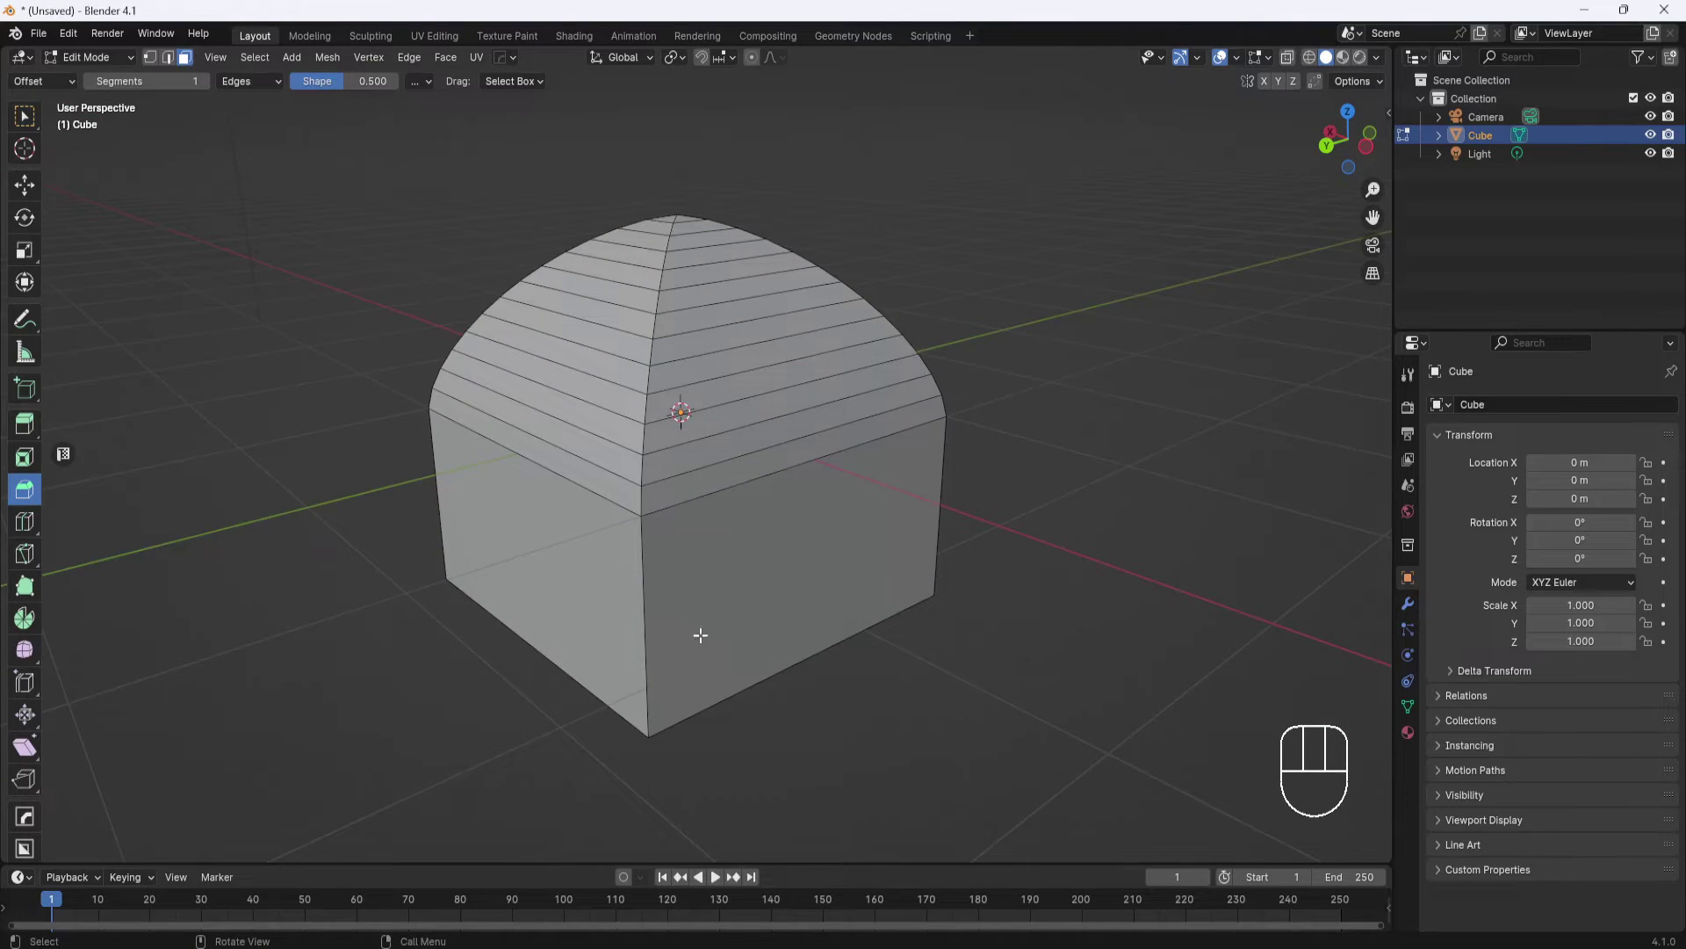
pyautogui.moveTo(793, 548)
pyautogui.mouseDown(button='middle')
pyautogui.moveTo(815, 567)
pyautogui.moveTo(802, 550)
pyautogui.mouseUp(button='middle')
# Step: Undo back to the plain cube and switch to the Move tool
pyautogui.hotkey('ctrl', 'z')
pyautogui.hotkey('ctrl', 'z')
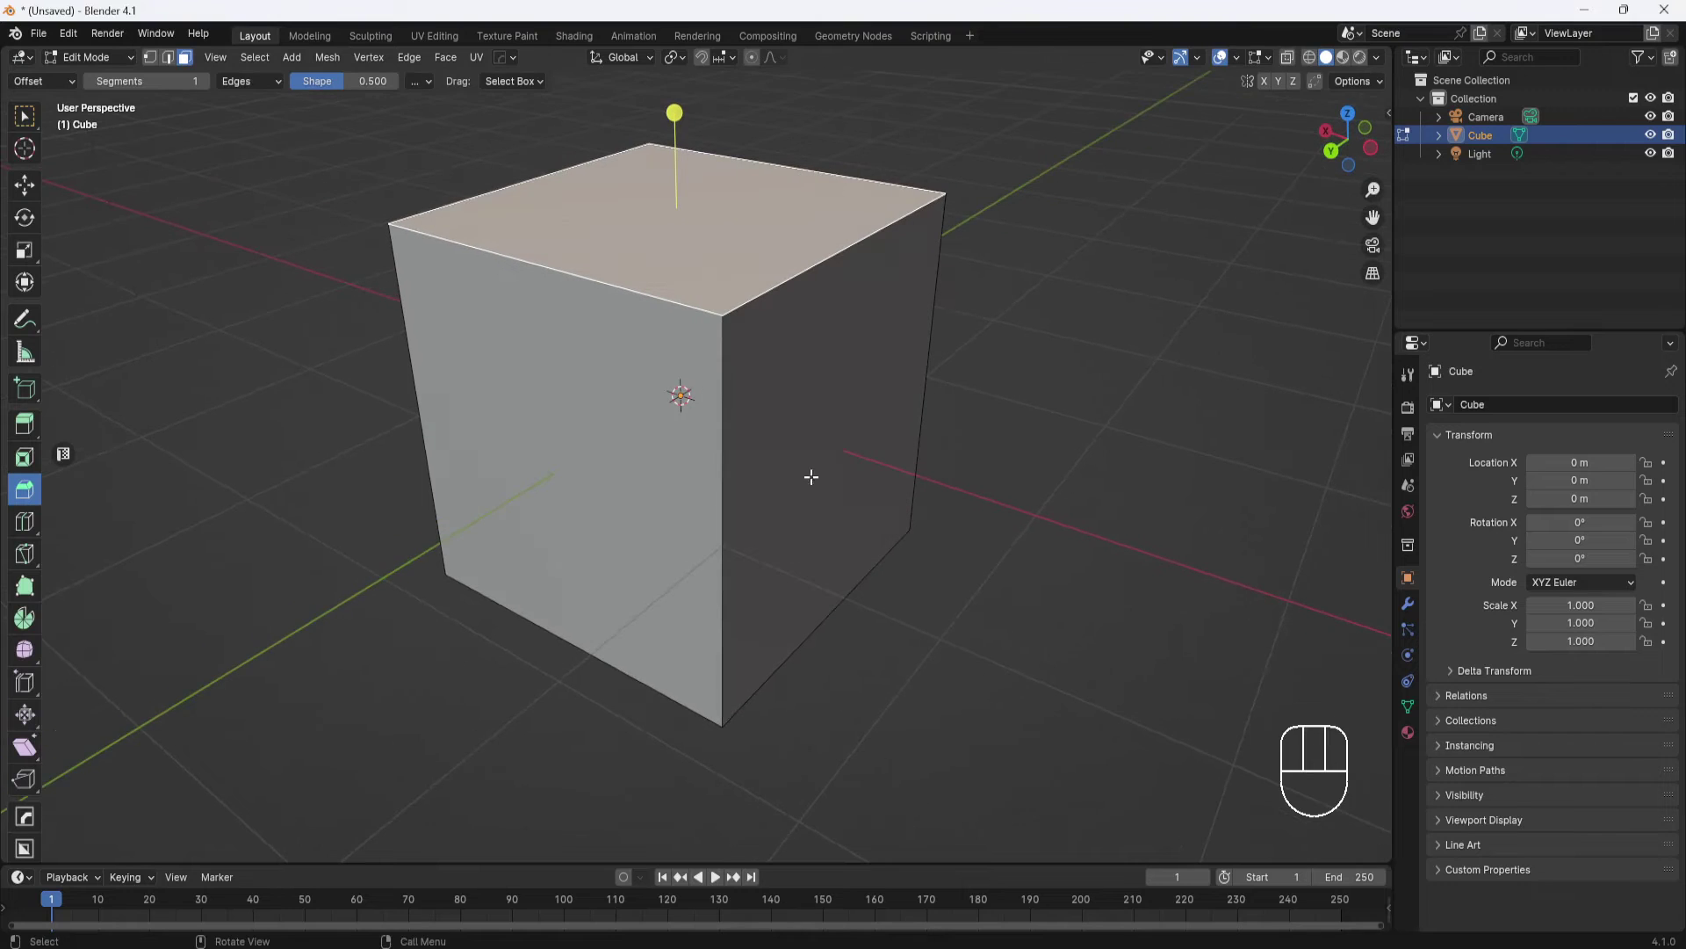
pyautogui.moveTo(813, 467)
pyautogui.keyDown('shift'); pyautogui.mouseDown(button='middle')
pyautogui.moveTo(832, 456)
pyautogui.moveTo(820, 474)
pyautogui.mouseUp(button='middle'); pyautogui.keyUp('shift')
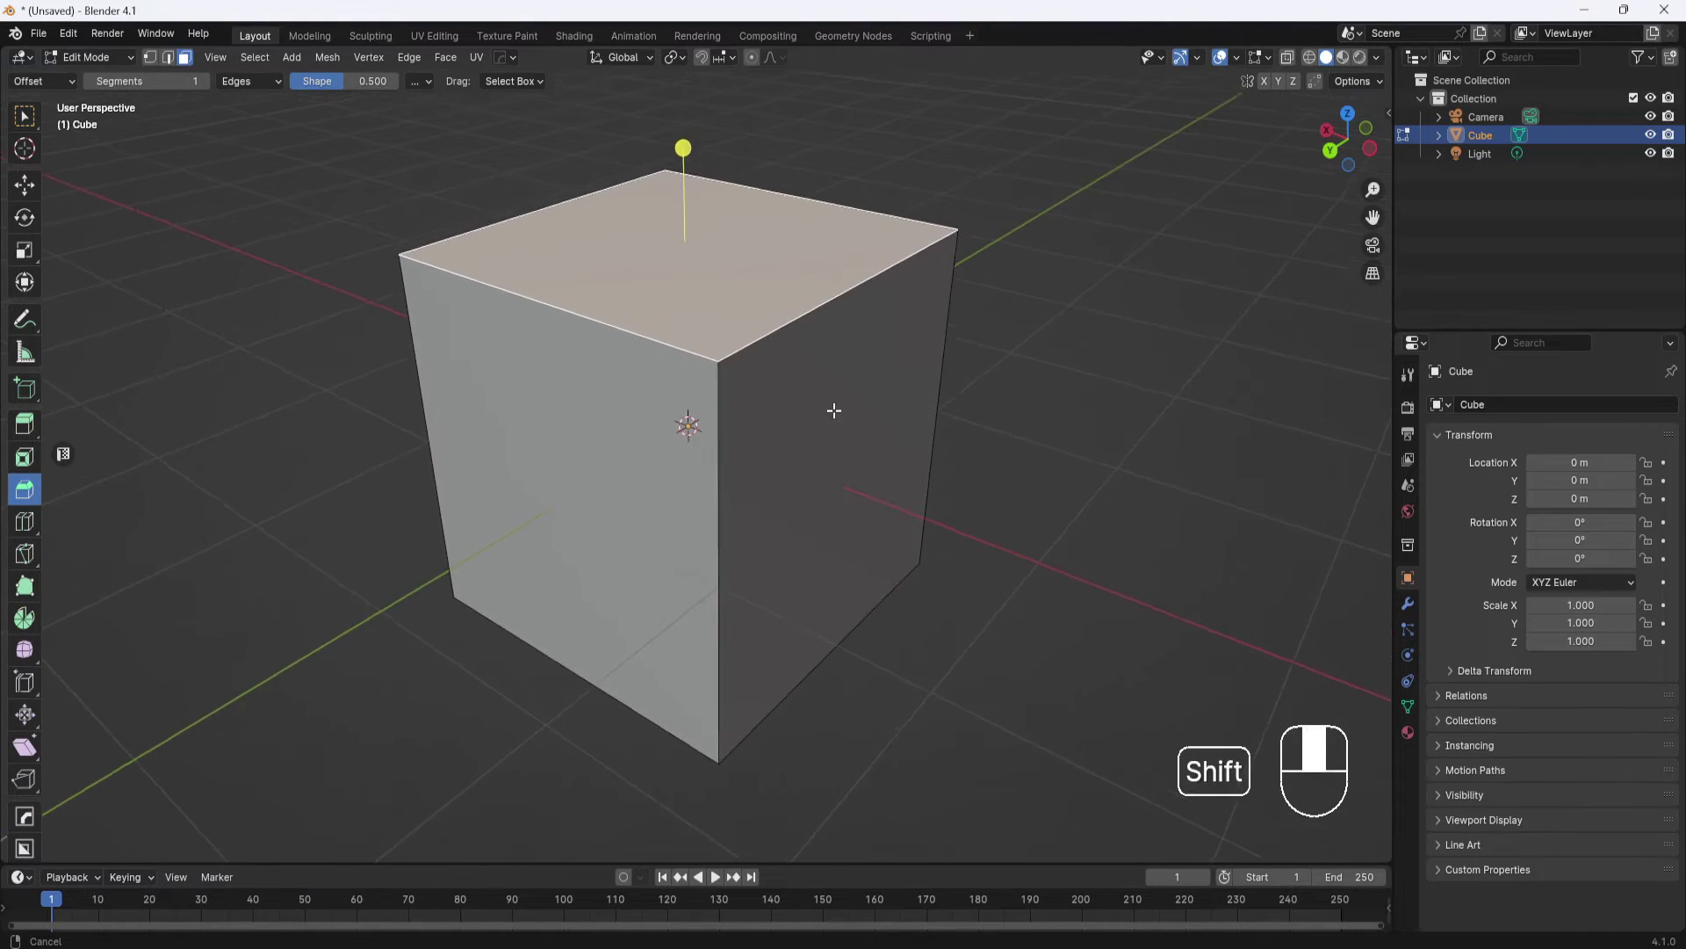
pyautogui.keyDown('shift'); pyautogui.moveTo(833, 415); pyautogui.dragTo(839, 414, button='middle'); pyautogui.keyUp('shift')
pyautogui.hotkey('shift', 'space')
pyautogui.press('g')
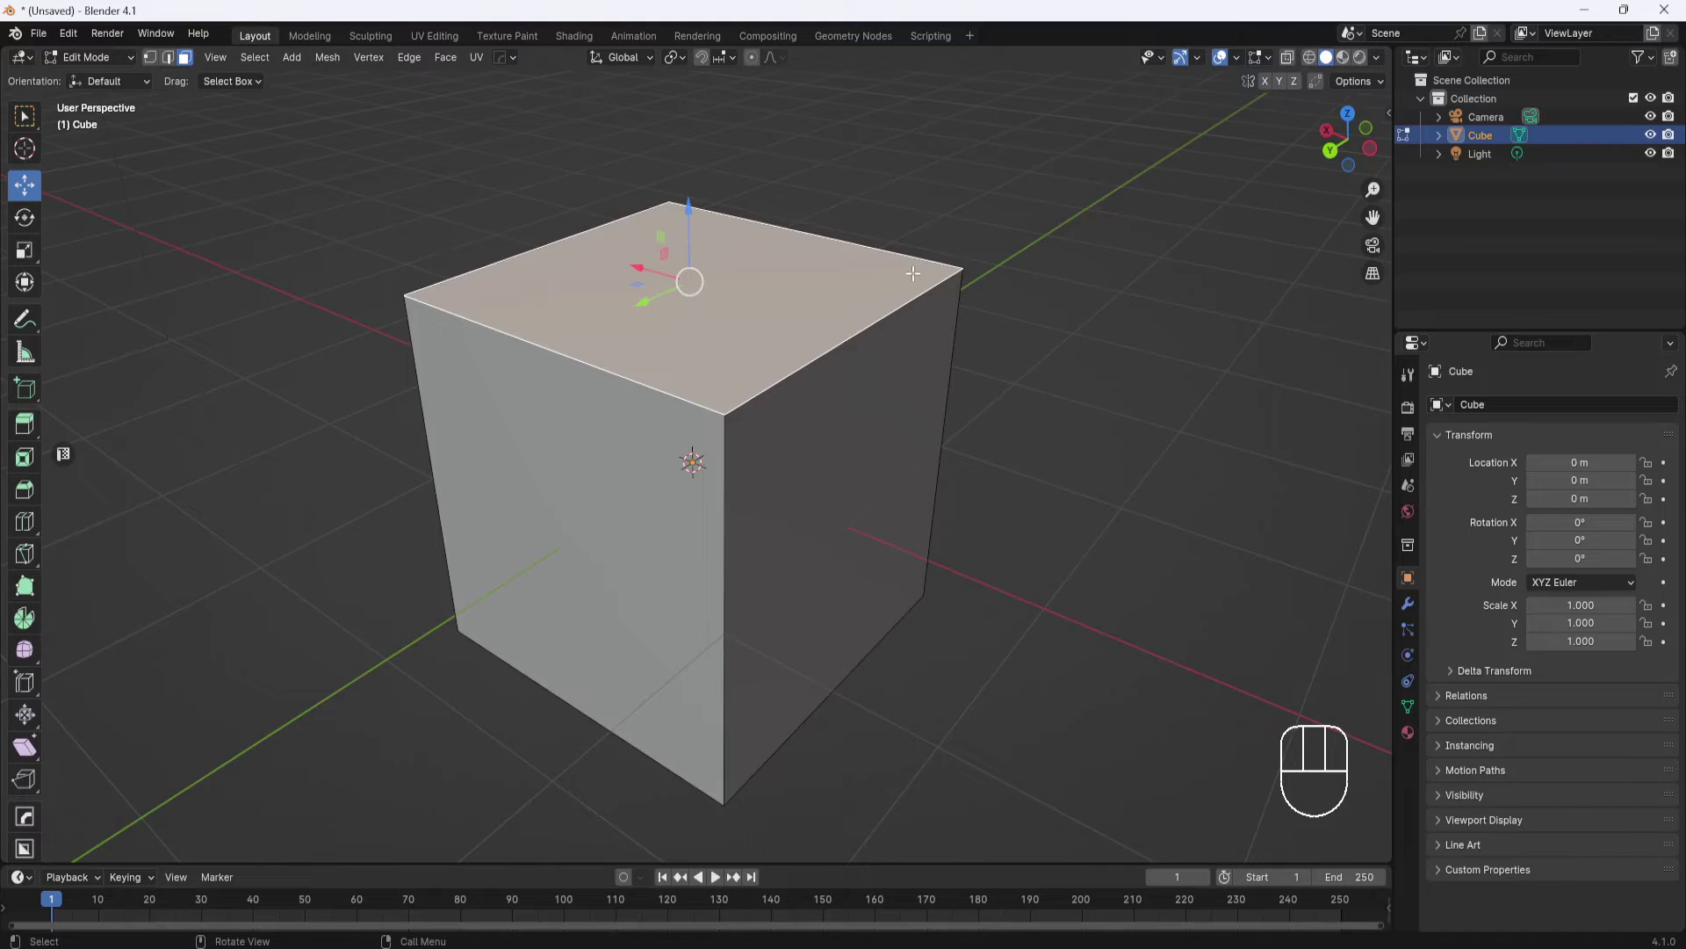
pyautogui.moveTo(765, 394); pyautogui.dragTo(874, 410, button='middle')
# Step: In edge select mode, select two opposite top edges and start bevelling them
pyautogui.press('Tab')
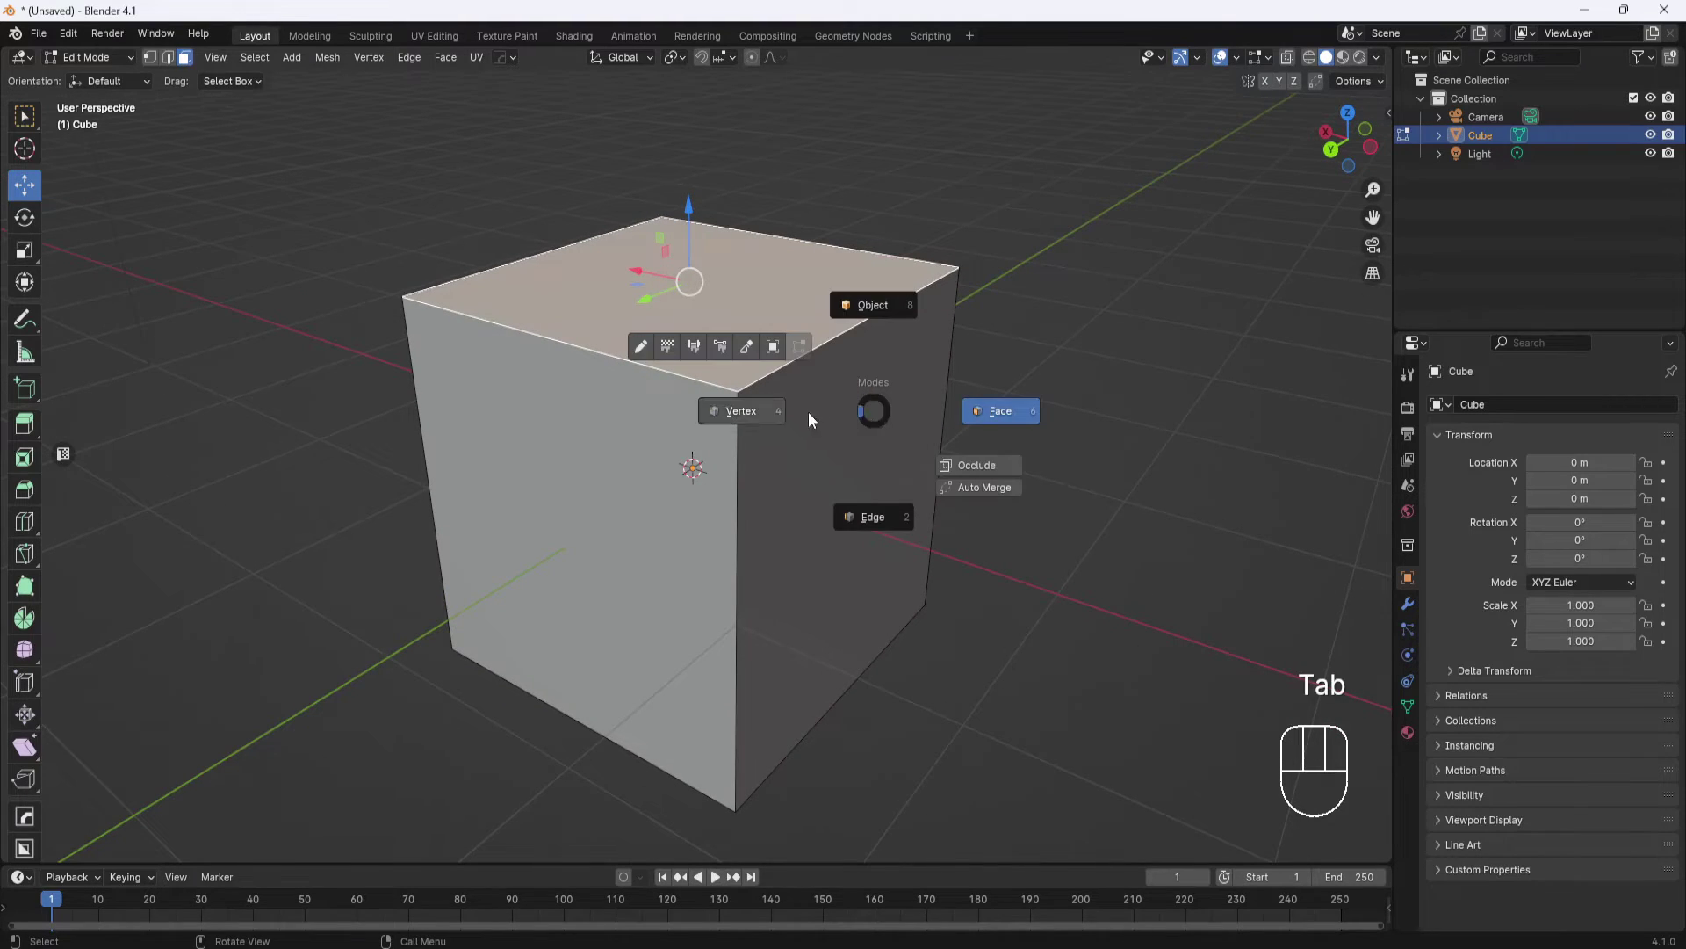
pyautogui.click(856, 519)
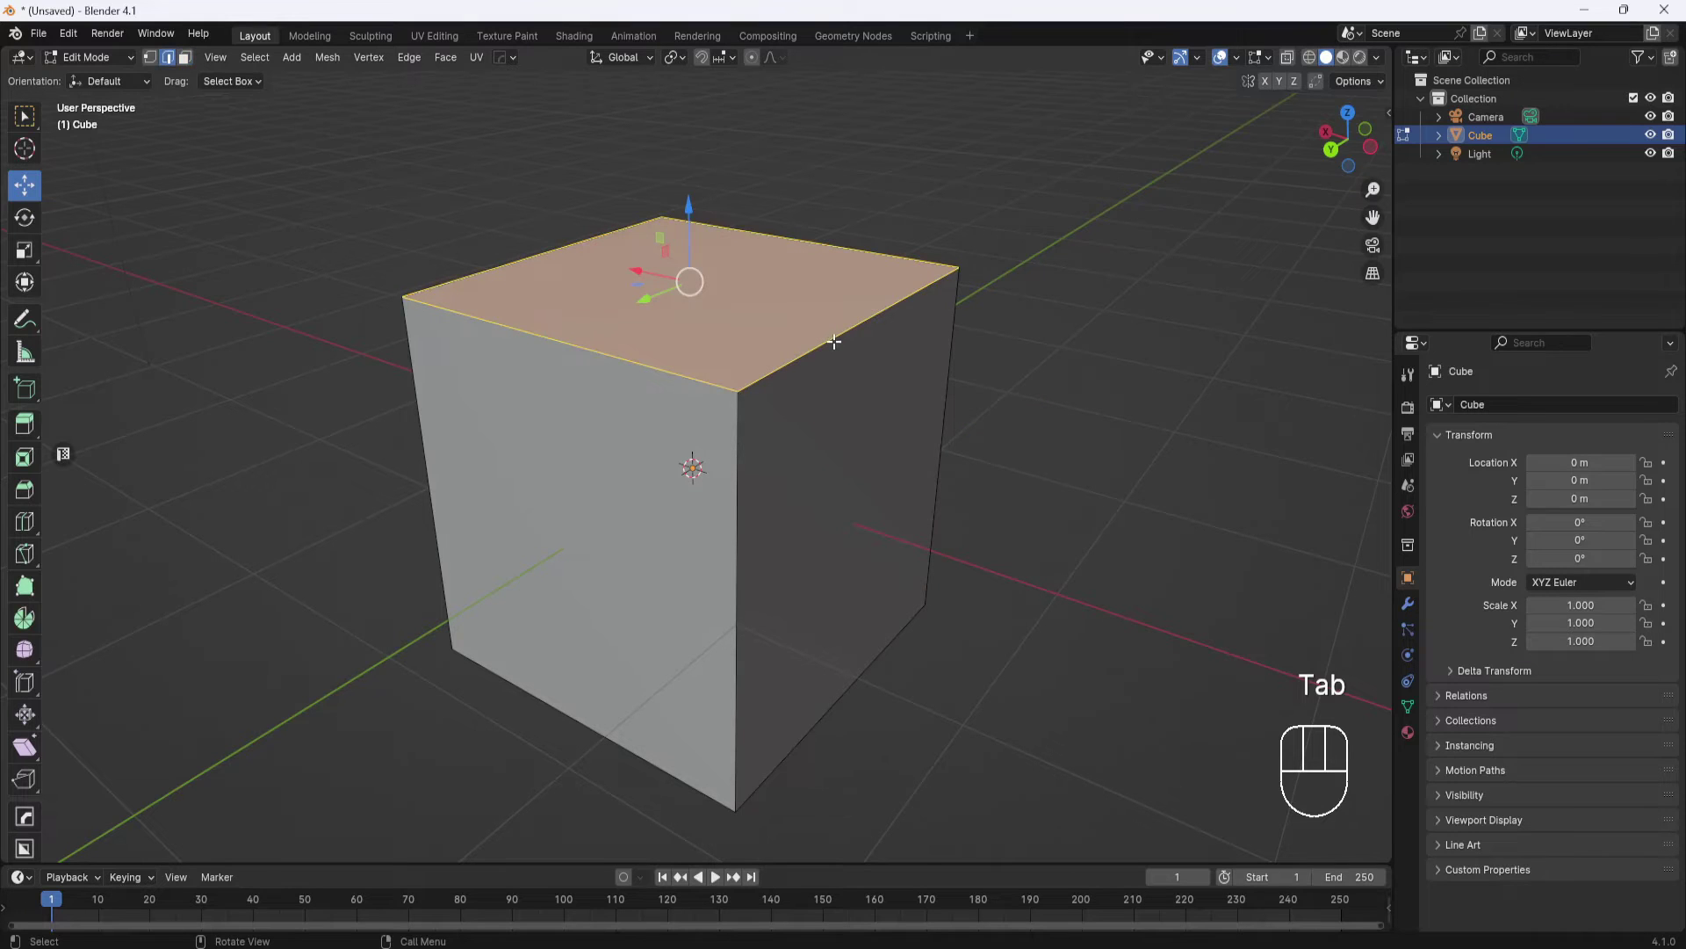
pyautogui.click(834, 341)
pyautogui.keyDown('shift'); pyautogui.click(557, 252); pyautogui.keyUp('shift')
pyautogui.moveTo(772, 384); pyautogui.dragTo(792, 417, button='middle')
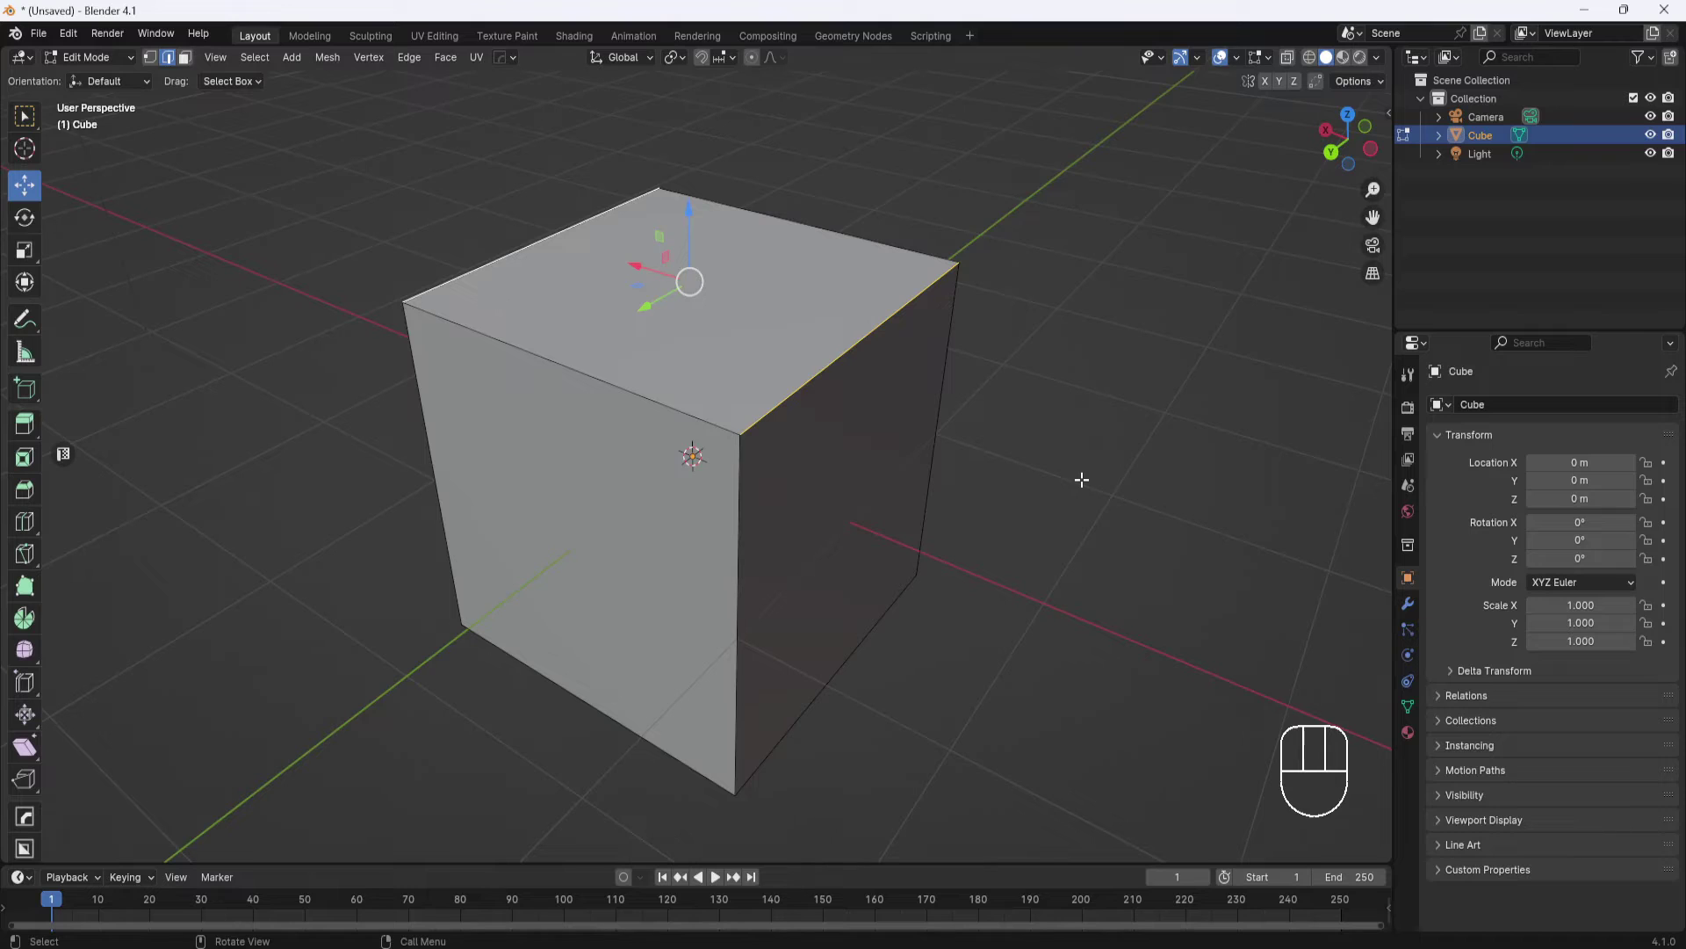
pyautogui.hotkey('ctrl', 'b')
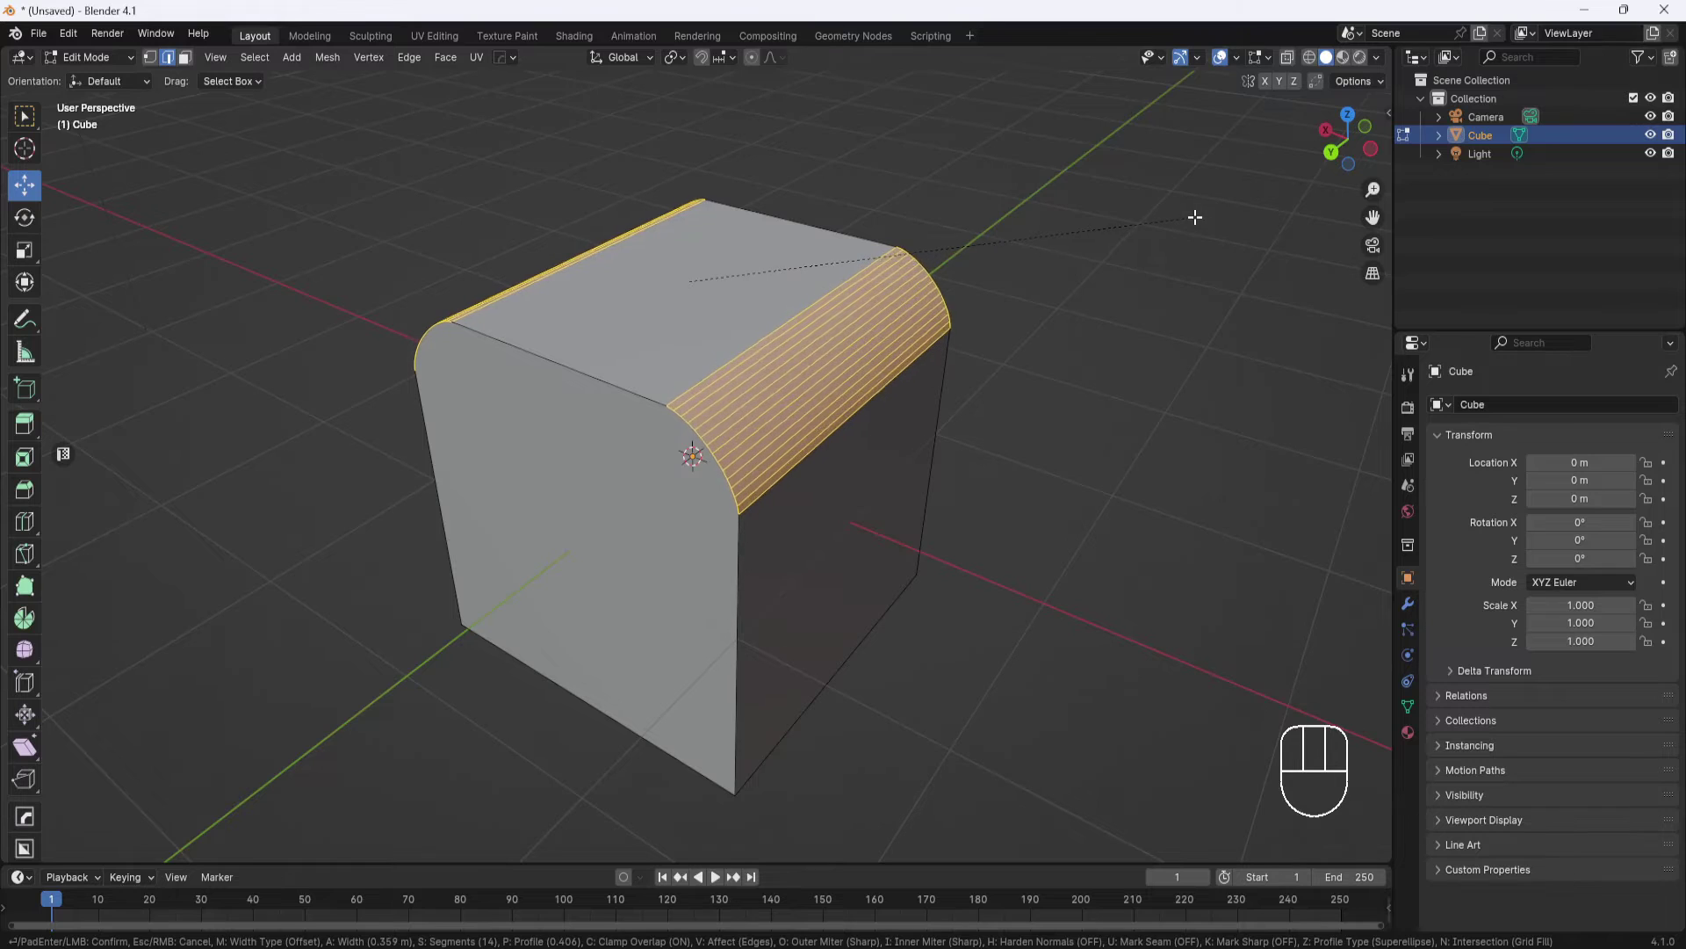
# Step: Bevel the two edges into a concave scoop: 11 segments, 0.902 m width, shape 0.109
pyautogui.scroll(-13, 1195, 217)
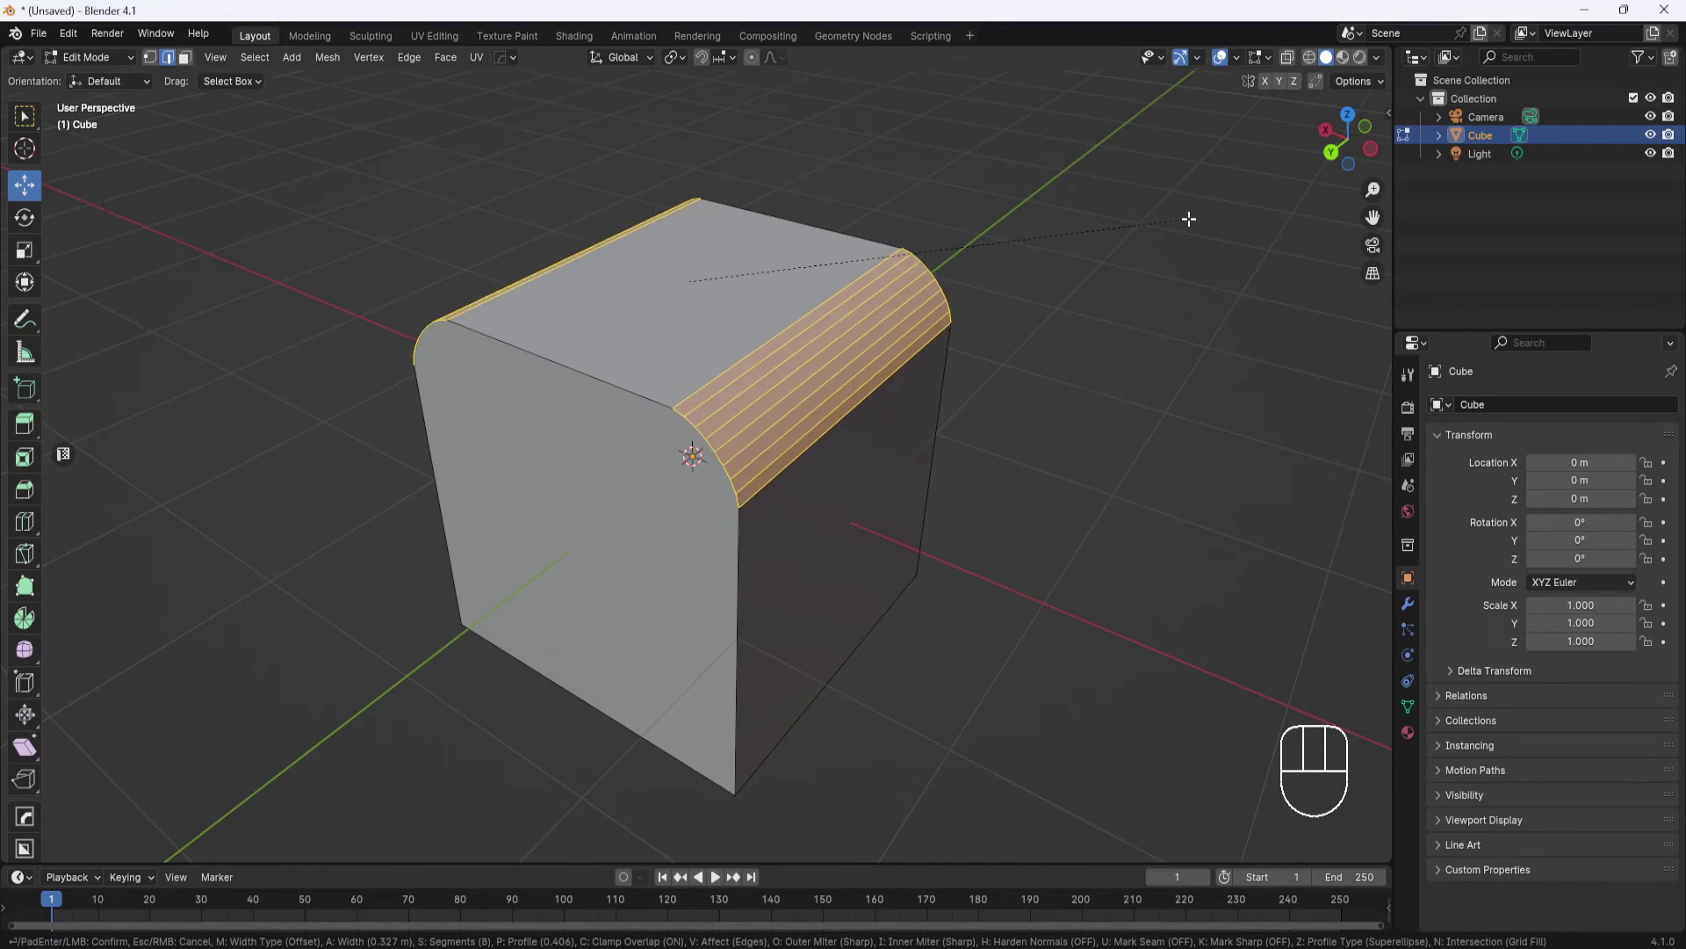
pyautogui.scroll(3, 1189, 218)
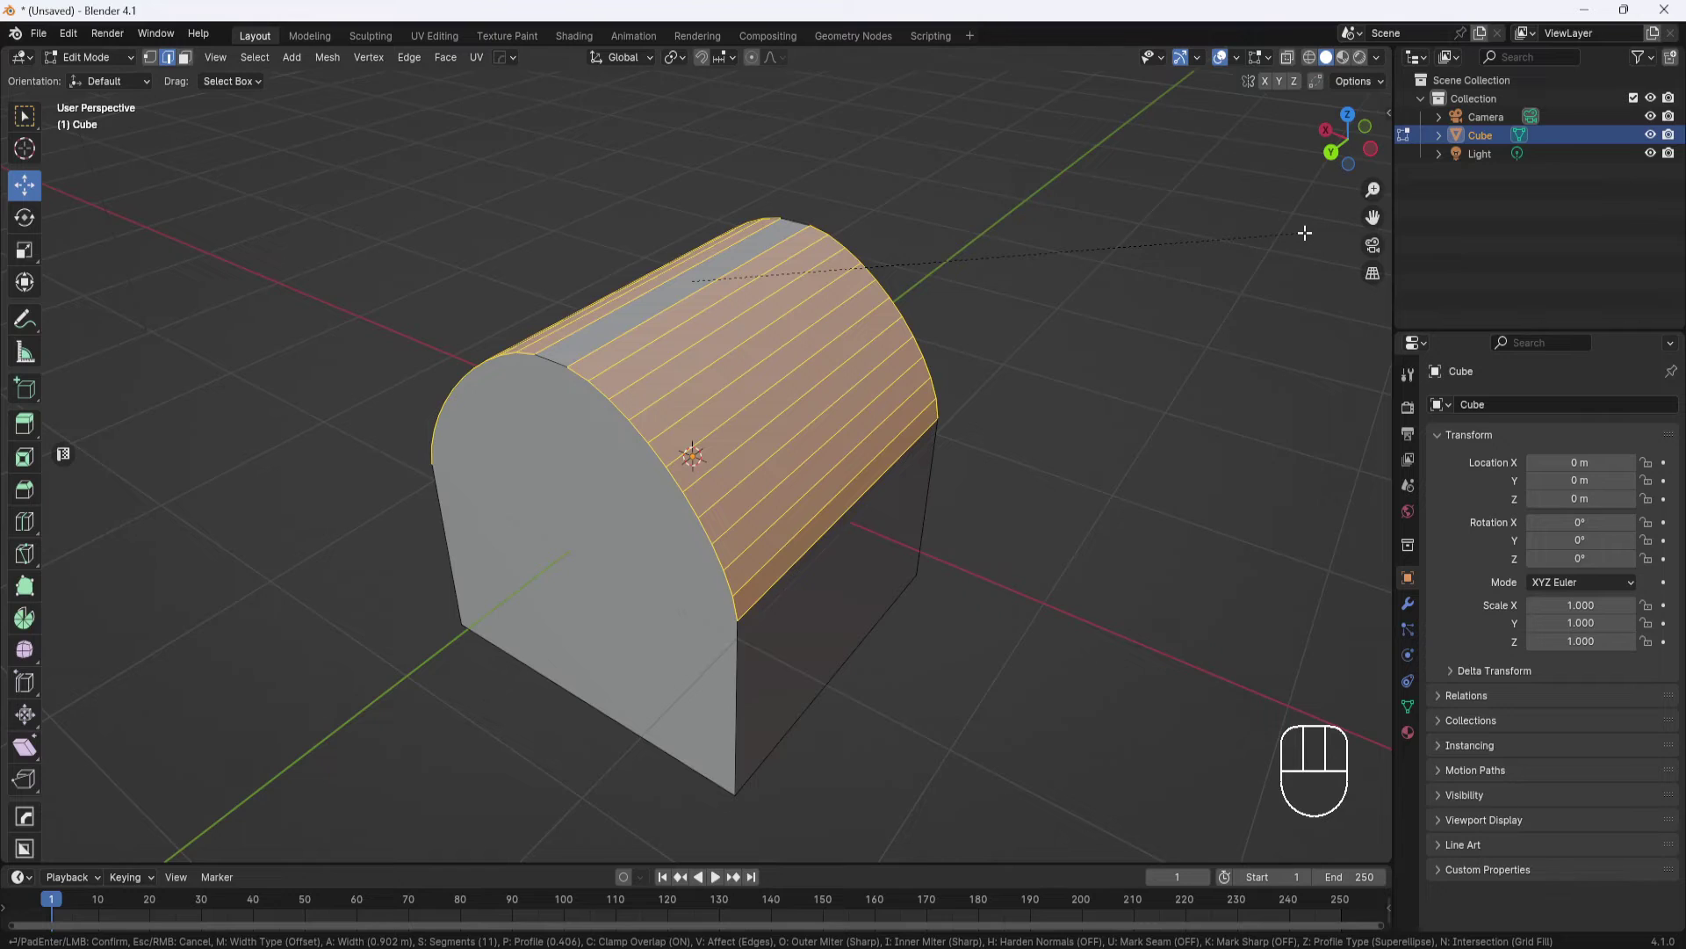
pyautogui.press('p')
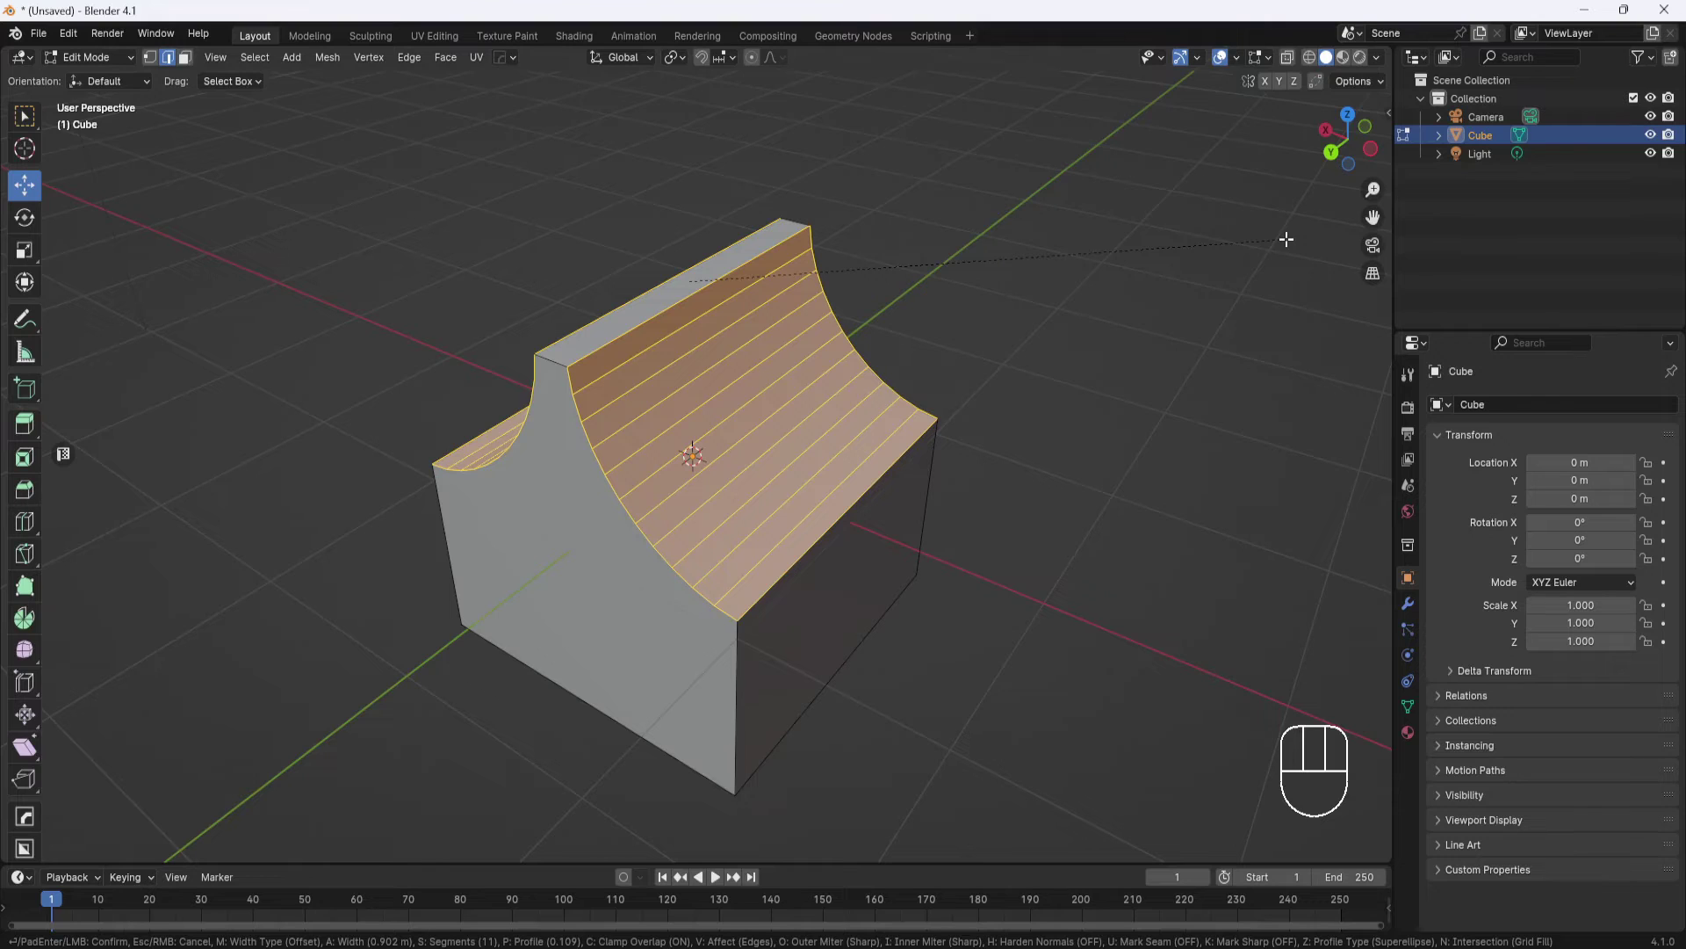
pyautogui.click(1287, 239)
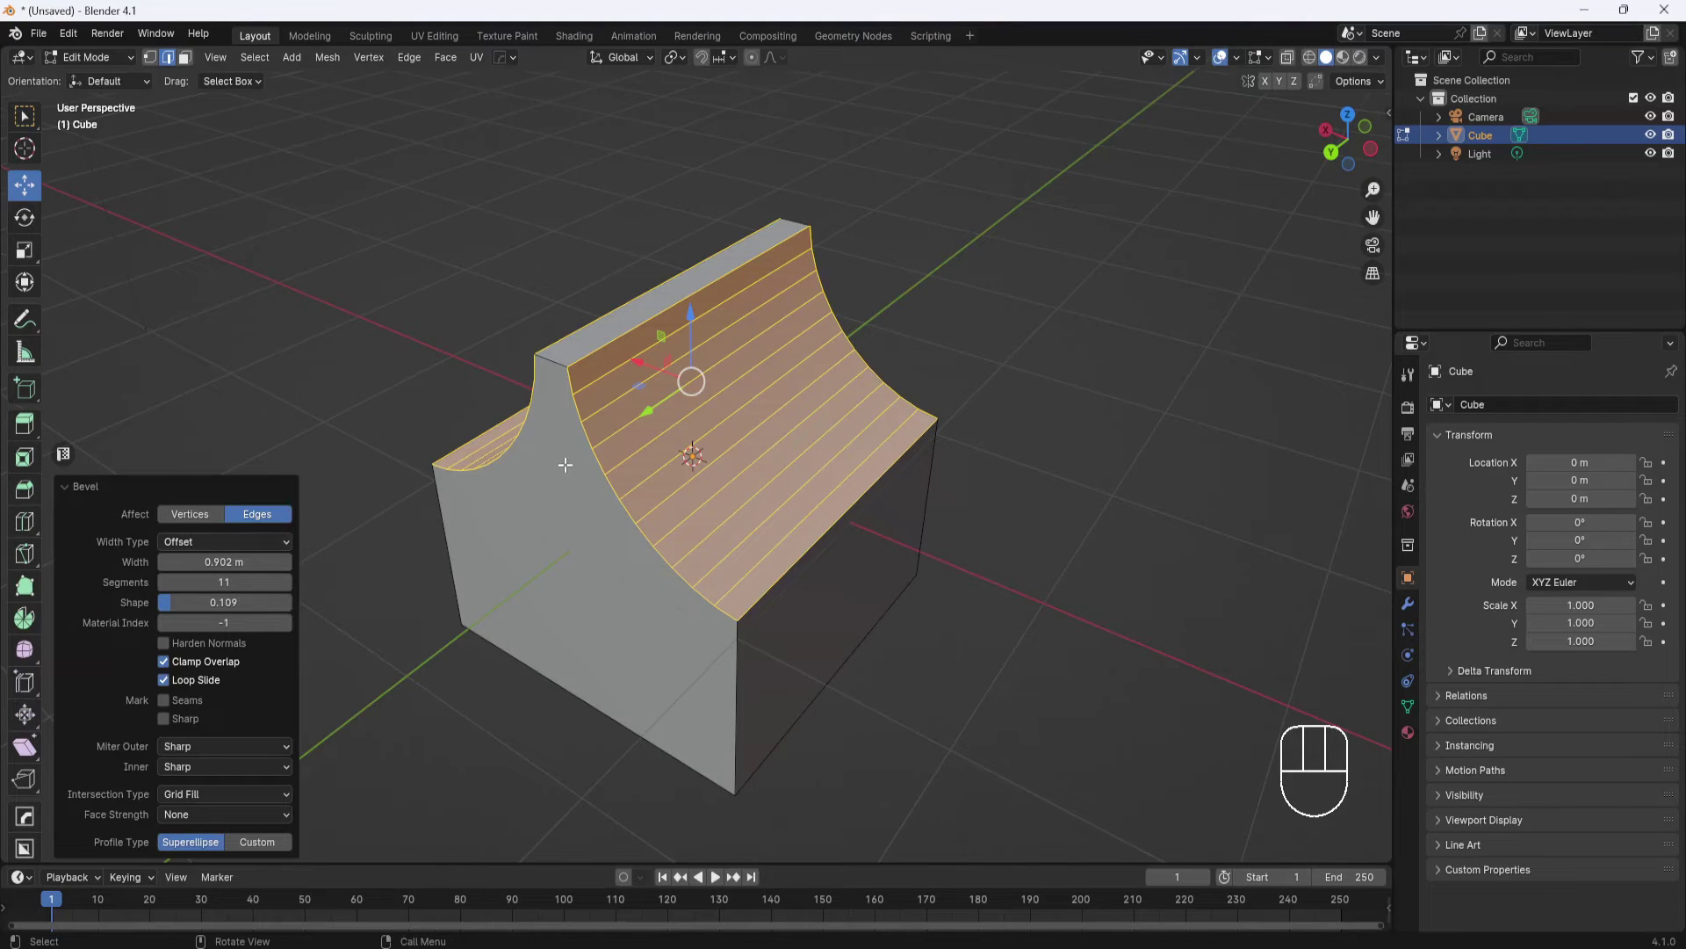
# Step: Widen the two-edge bevel, toggle Affect to Vertices and back to Edges, then deselect everything
pyautogui.moveTo(564, 473); pyautogui.dragTo(567, 466, button='middle')
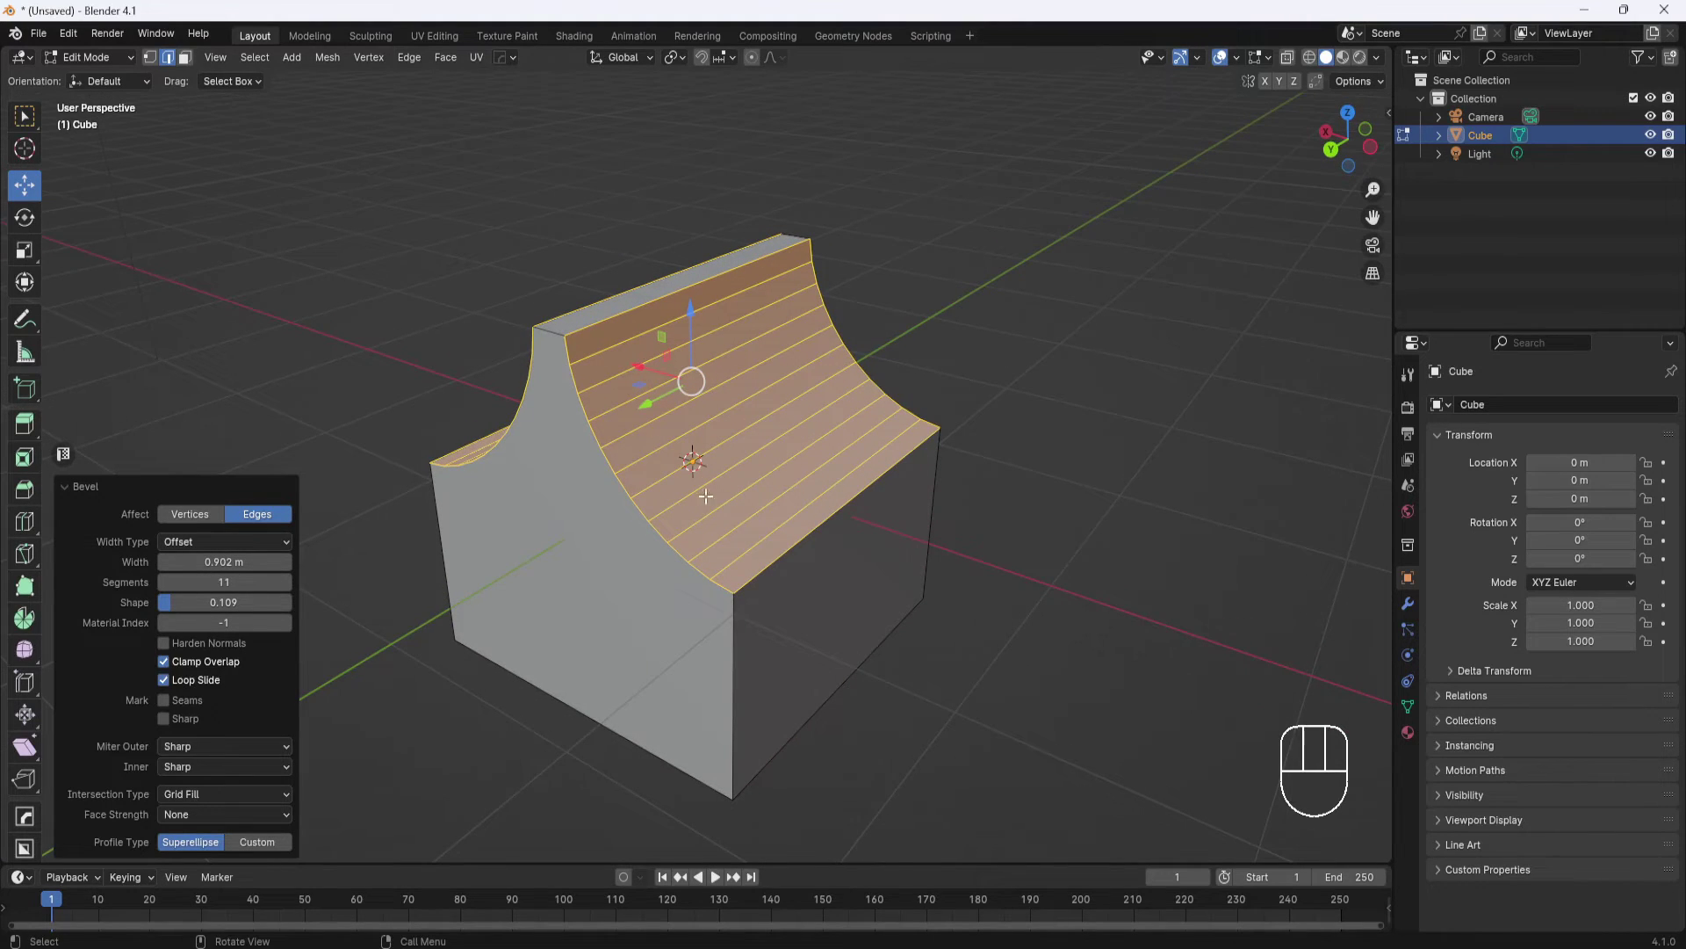
pyautogui.moveTo(261, 561)
pyautogui.mouseDown()
pyautogui.moveTo(288, 561)
pyautogui.moveTo(176, 561)
pyautogui.moveTo(264, 561)
pyautogui.moveTo(220, 562)
pyautogui.moveTo(211, 582)
pyautogui.moveTo(274, 603)
pyautogui.moveTo(227, 561)
pyautogui.moveTo(259, 561)
pyautogui.mouseUp()
pyautogui.moveTo(575, 448)
pyautogui.mouseDown(button='middle')
pyautogui.moveTo(544, 448)
pyautogui.moveTo(606, 446)
pyautogui.moveTo(587, 446)
pyautogui.mouseUp(button='middle')
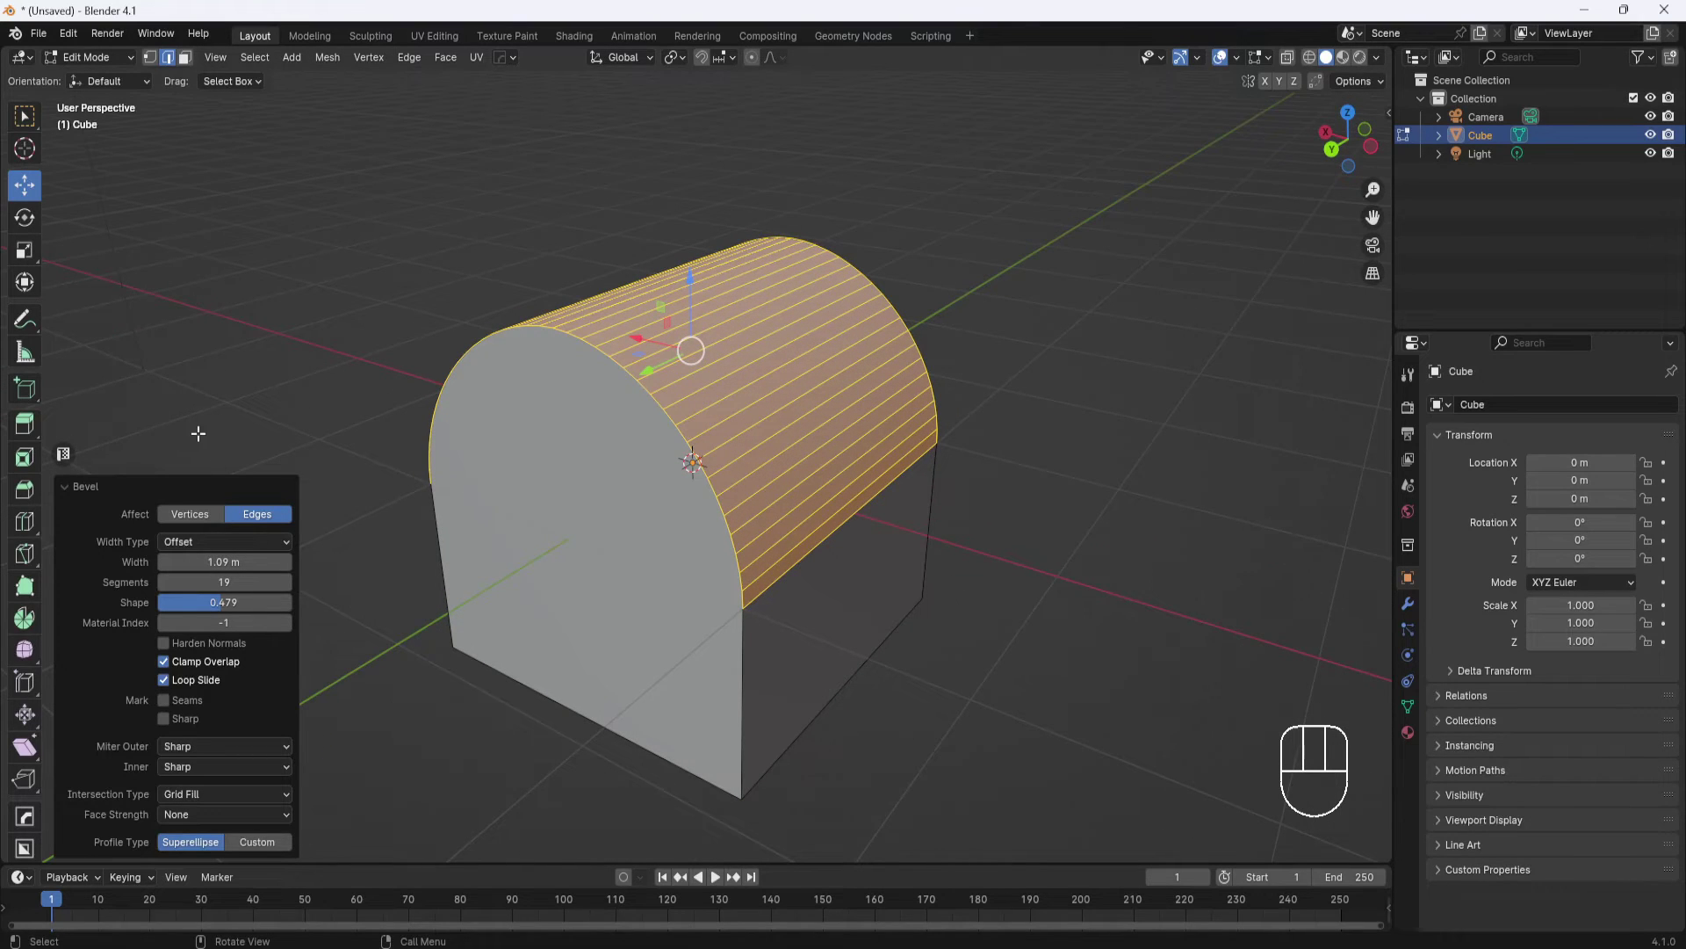
pyautogui.click(192, 517)
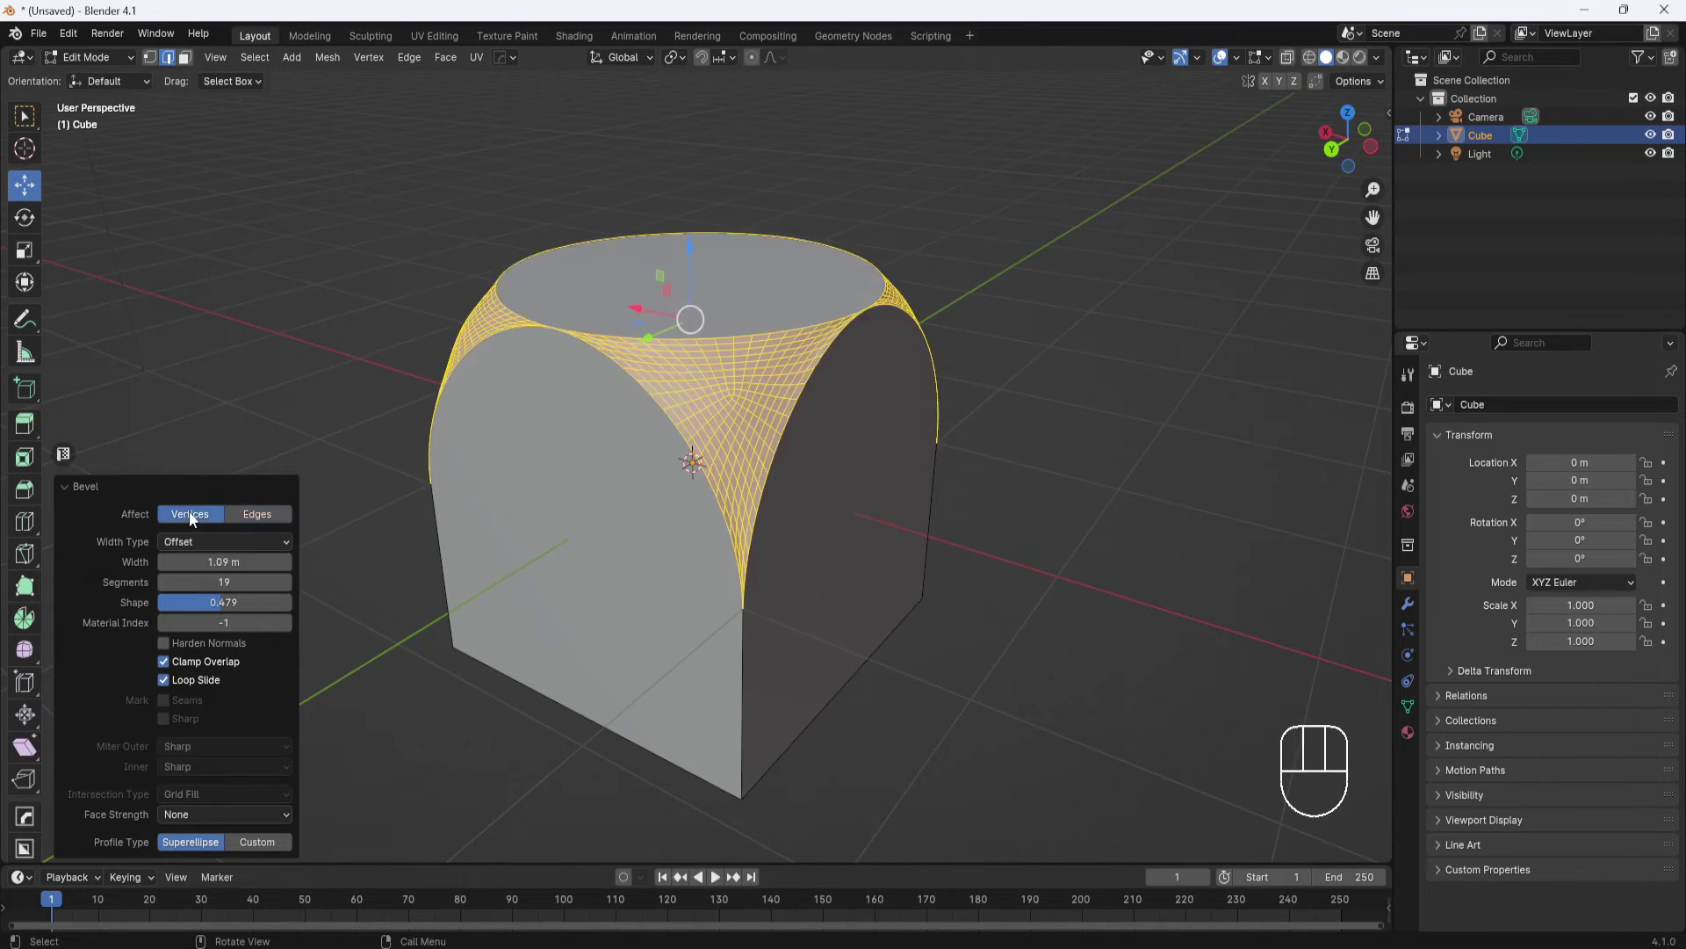
pyautogui.click(252, 520)
pyautogui.moveTo(503, 488); pyautogui.dragTo(555, 537, button='middle')
pyautogui.click(434, 276)
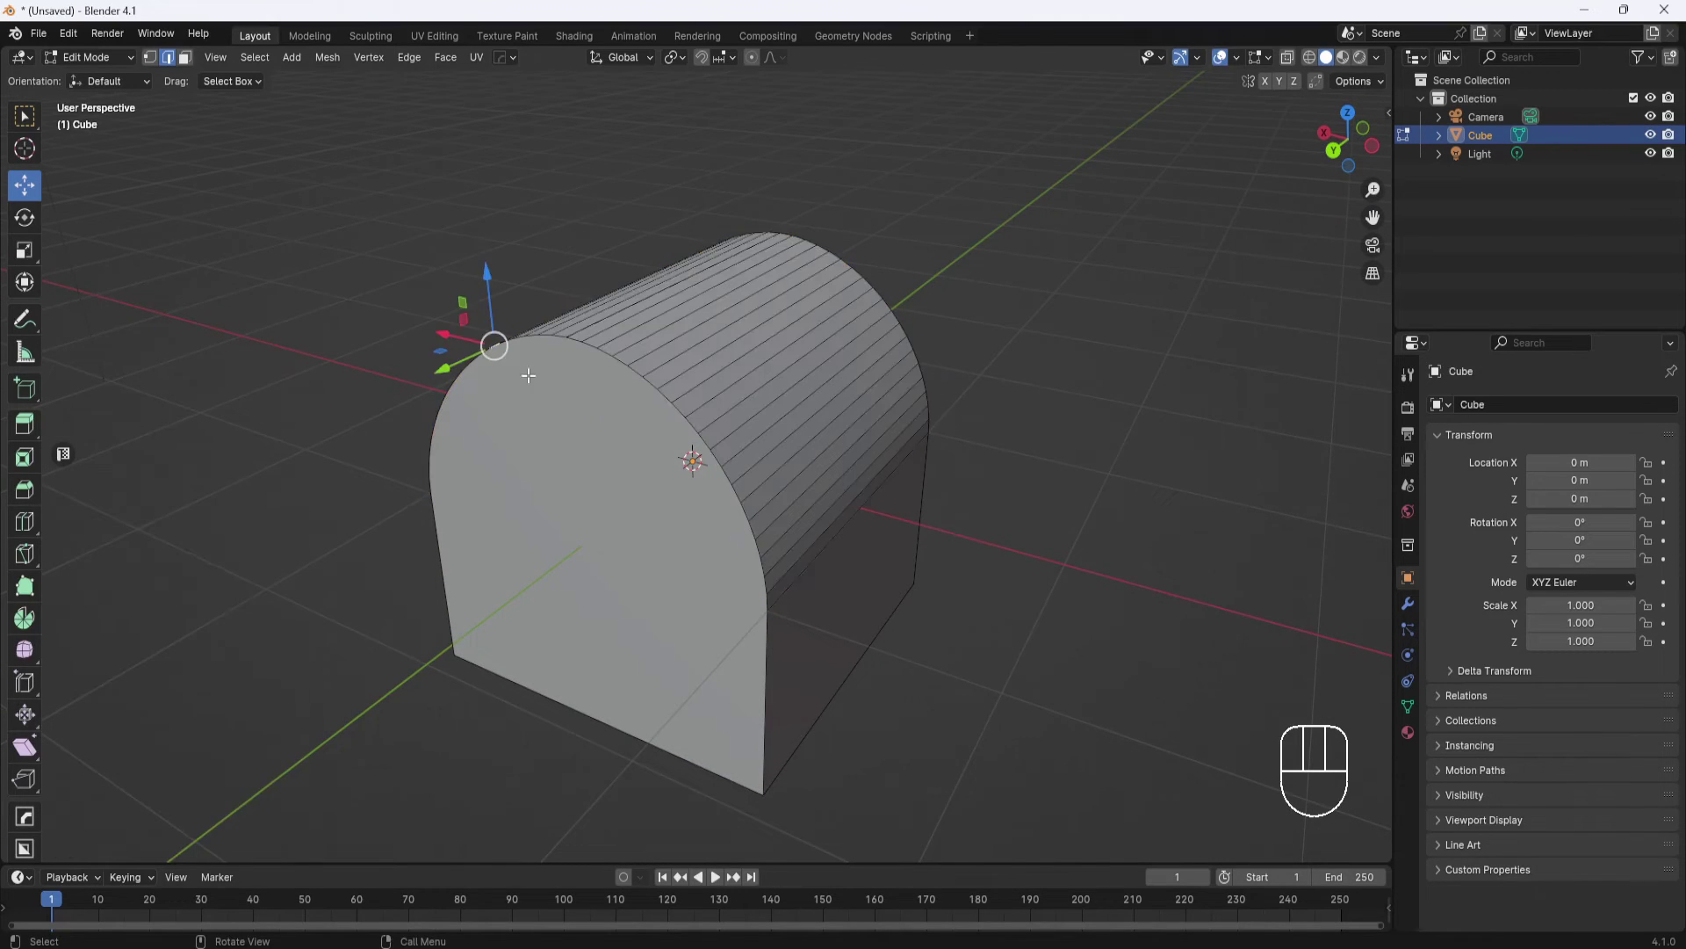
pyautogui.moveTo(565, 400); pyautogui.dragTo(643, 507, button='middle')
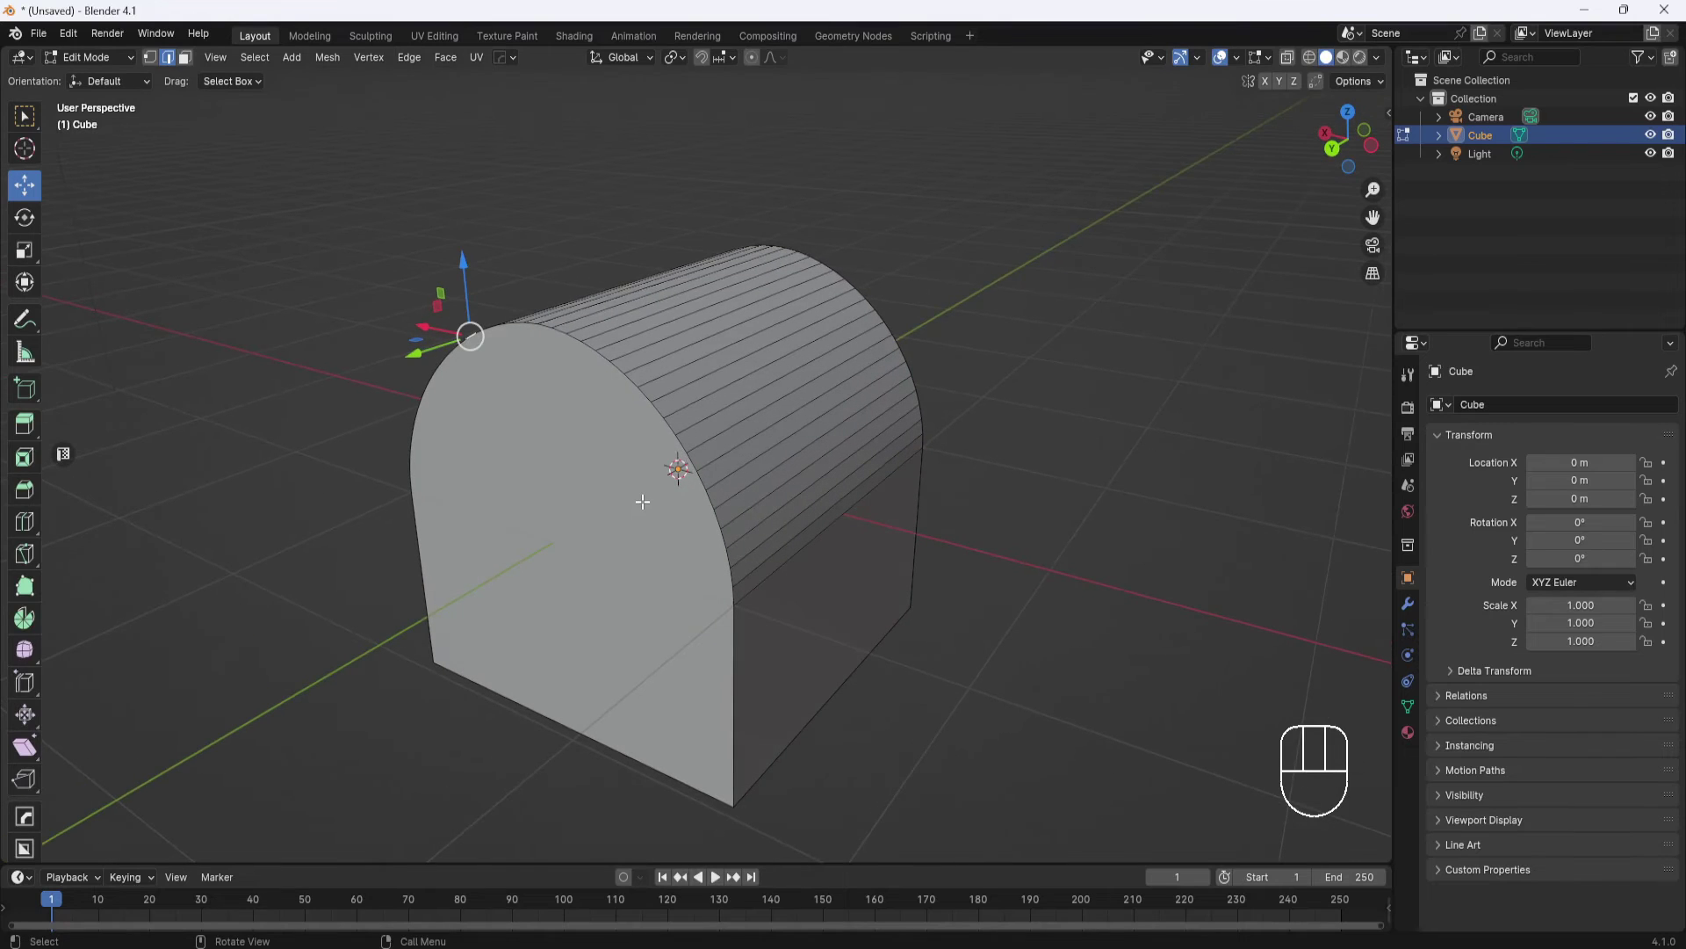
# Step: Undo back to the plain cube and switch to vertex select mode
pyautogui.hotkey('ctrl', 'z')
pyautogui.hotkey('ctrl', 'z')
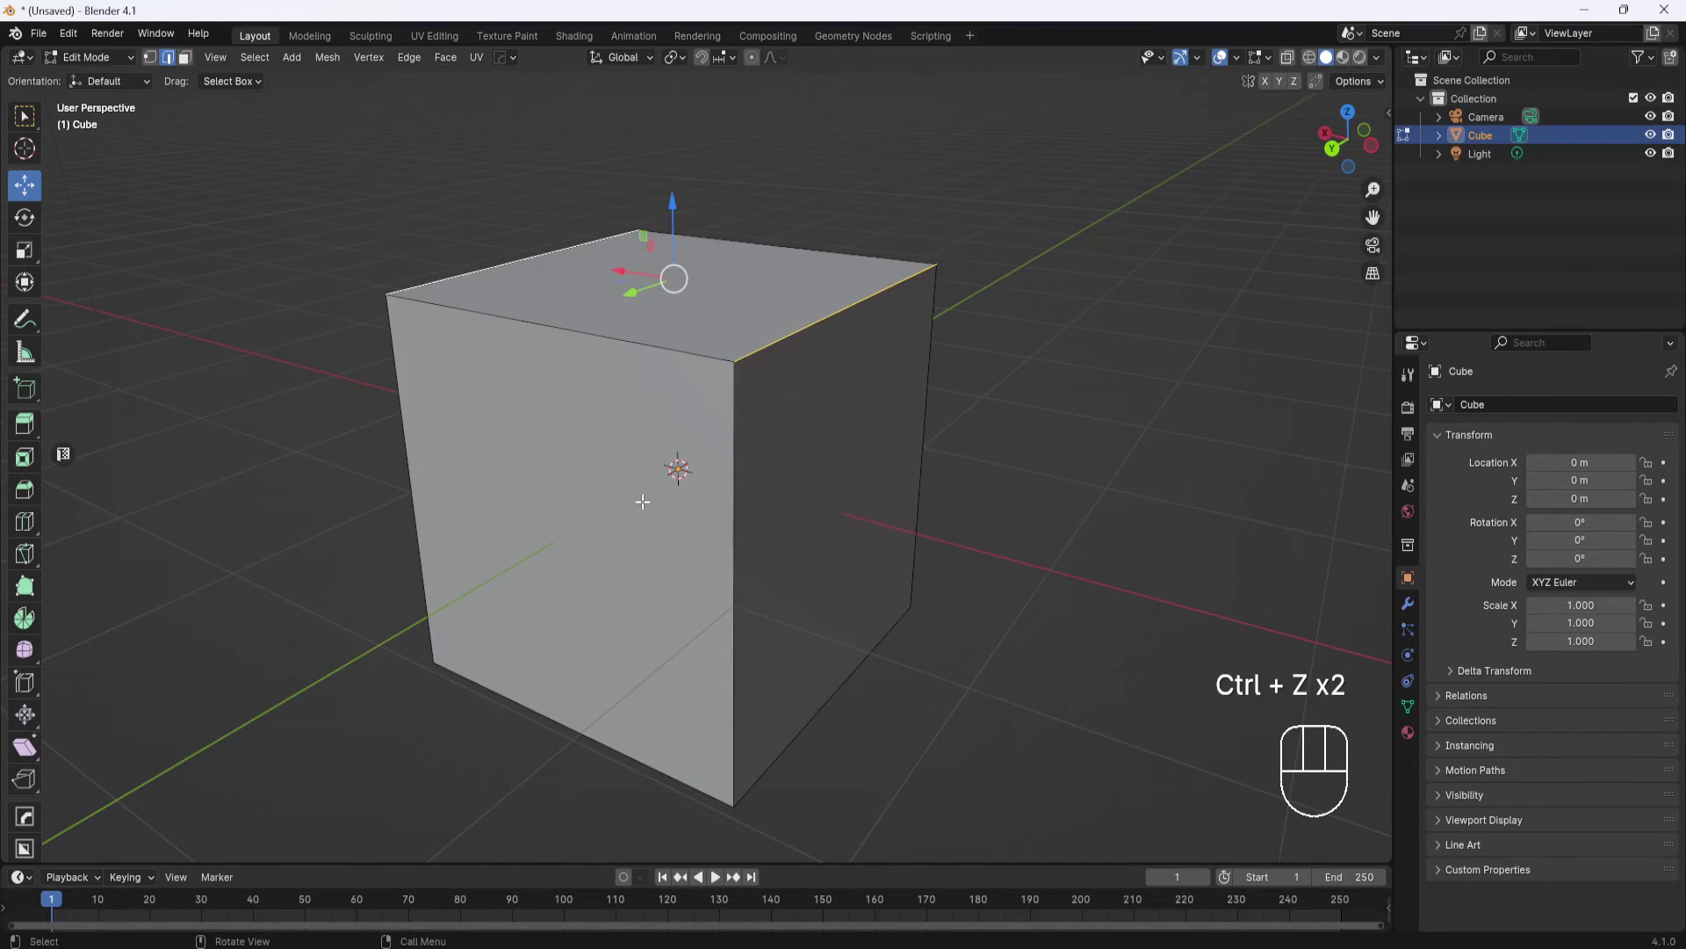
pyautogui.moveTo(643, 502); pyautogui.dragTo(671, 453, button='middle')
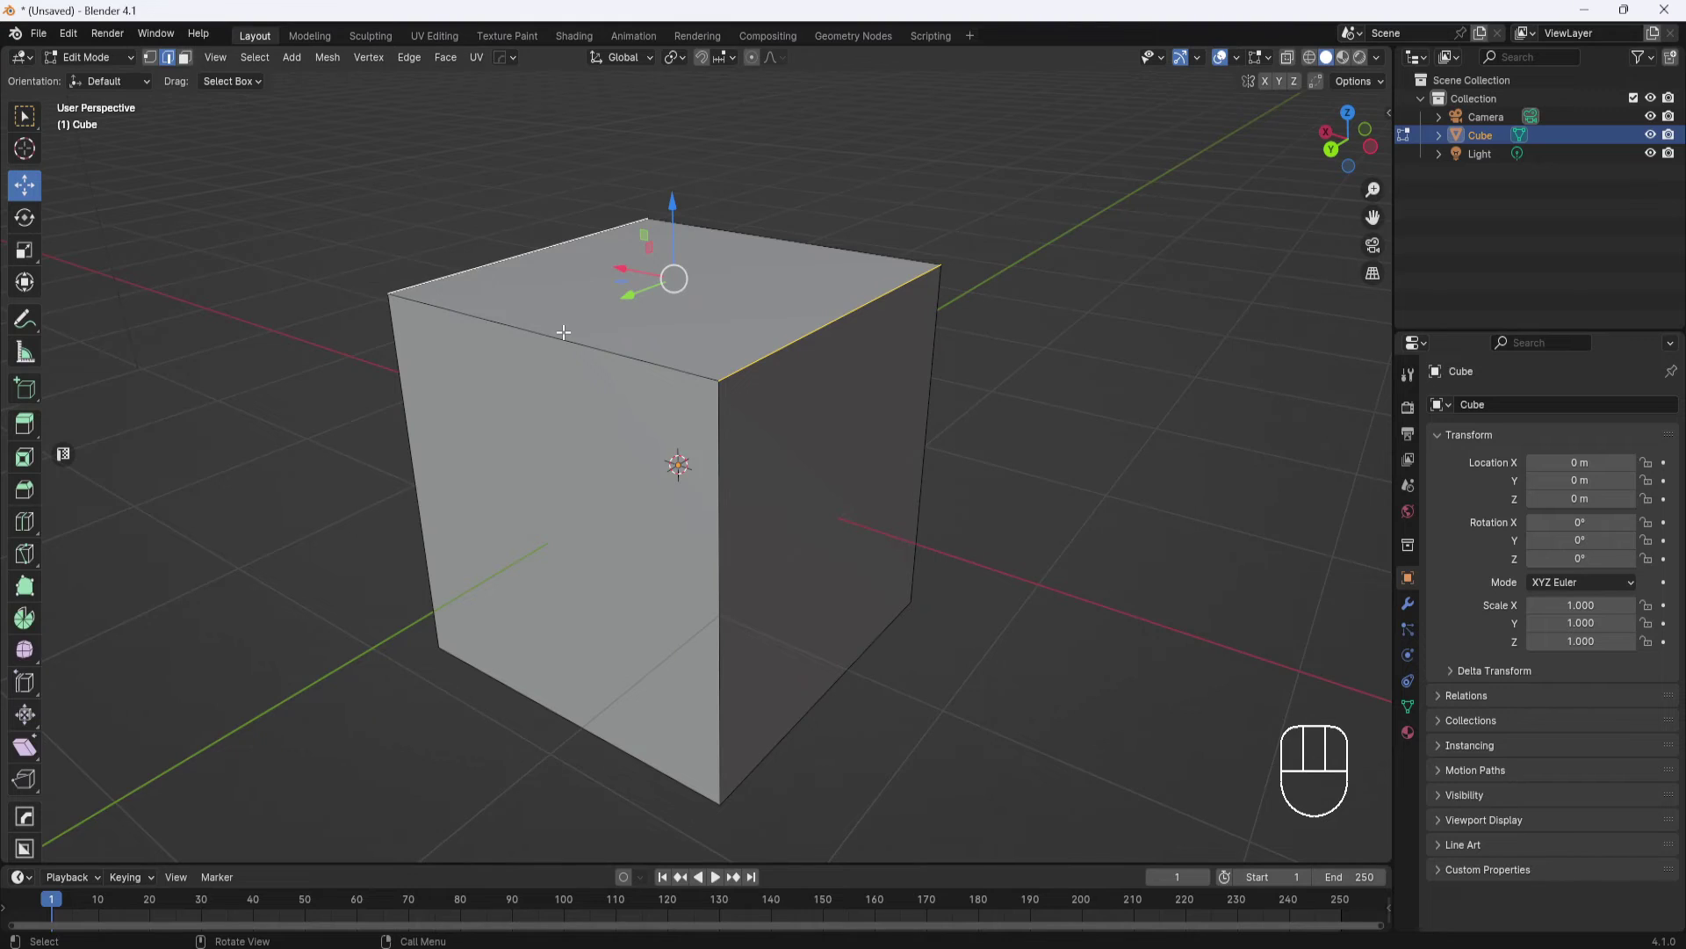
pyautogui.press('Tab')
pyautogui.click(437, 335)
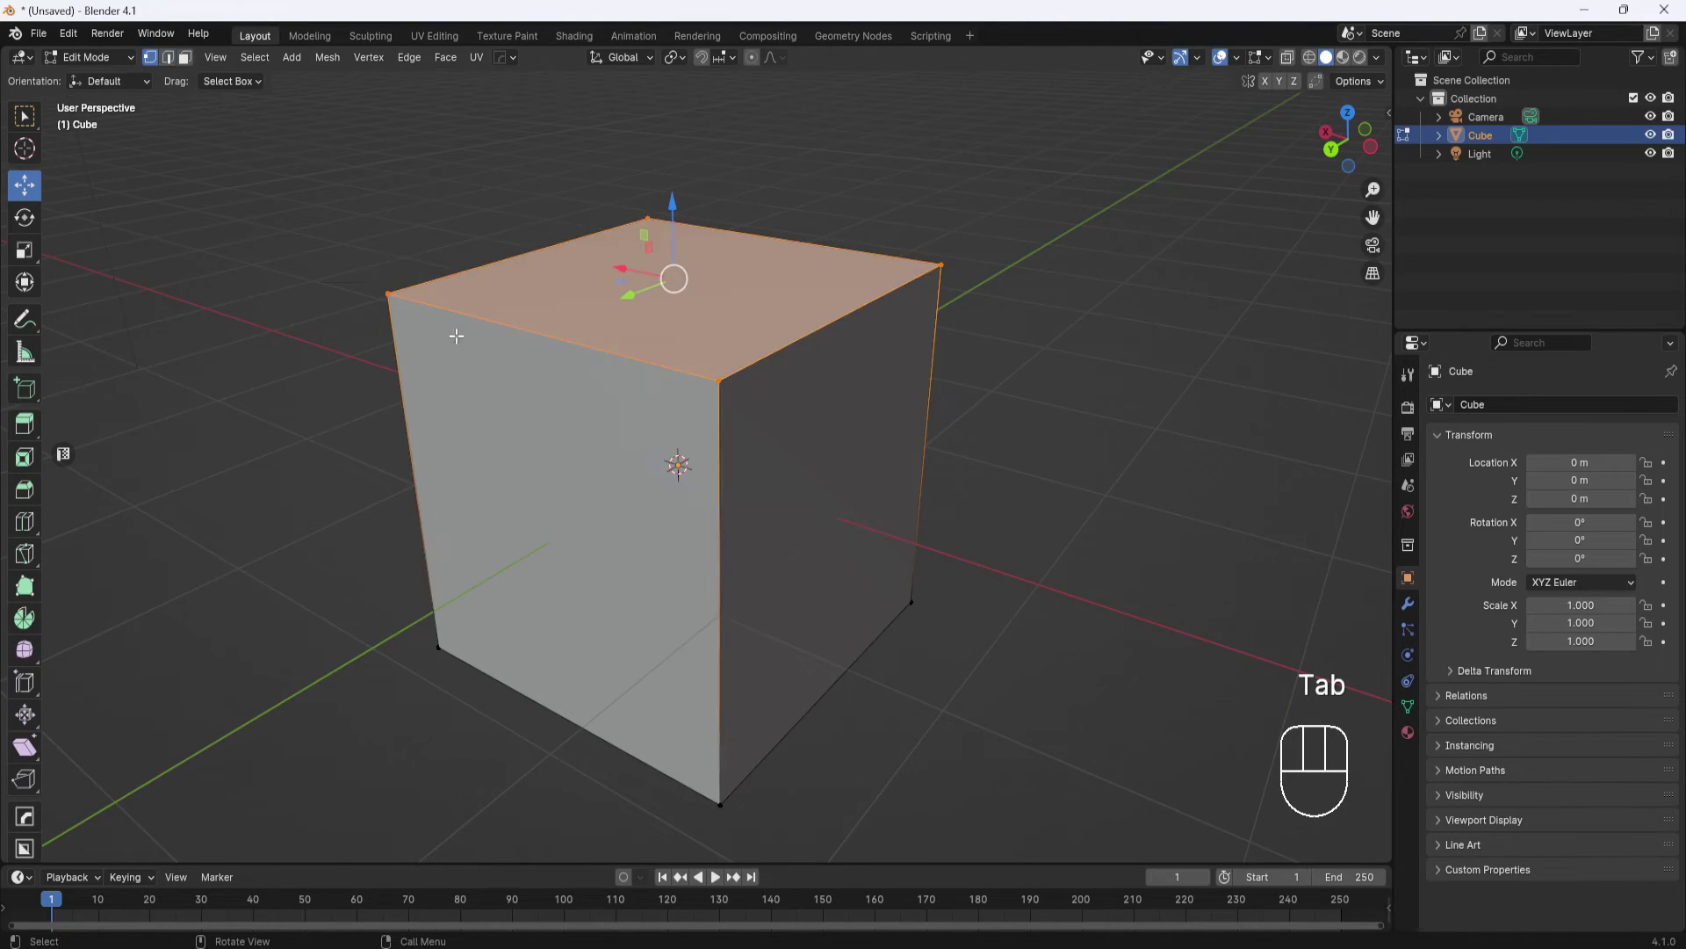
# Step: Box-select all of the cube's vertices and start a bevel on them
pyautogui.moveTo(795, 533); pyautogui.dragTo(791, 526, button='middle')
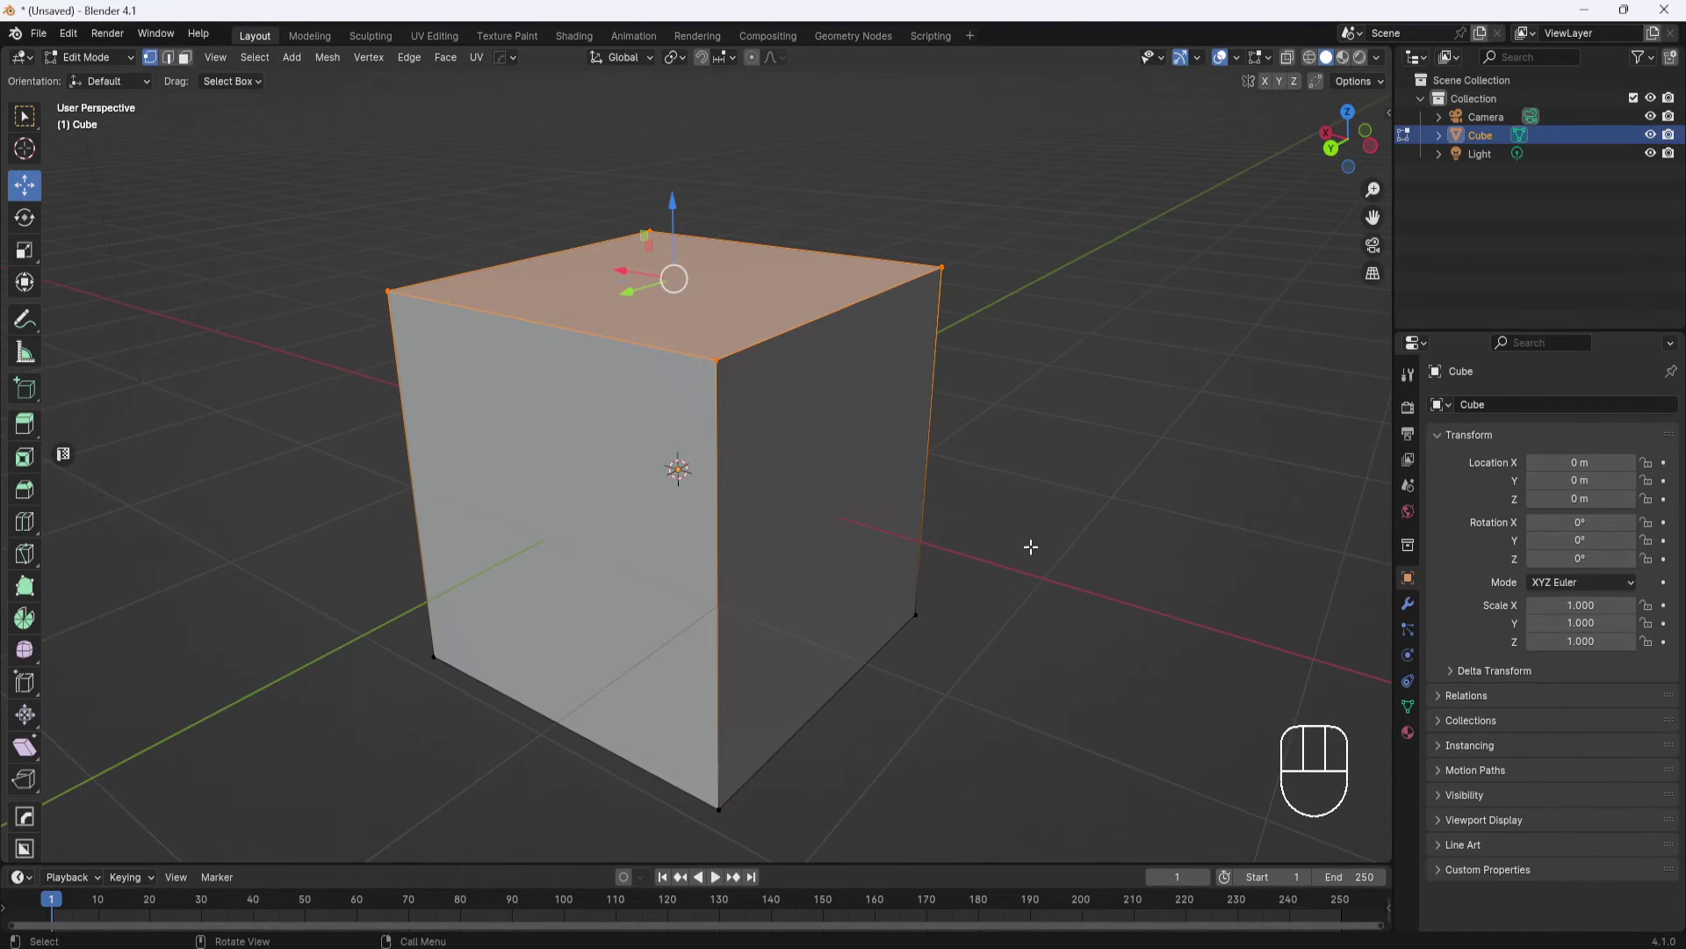
pyautogui.keyDown('shift'); pyautogui.moveTo(1033, 544); pyautogui.dragTo(340, 821); pyautogui.keyUp('shift')
pyautogui.hotkey('ctrl', 'z')
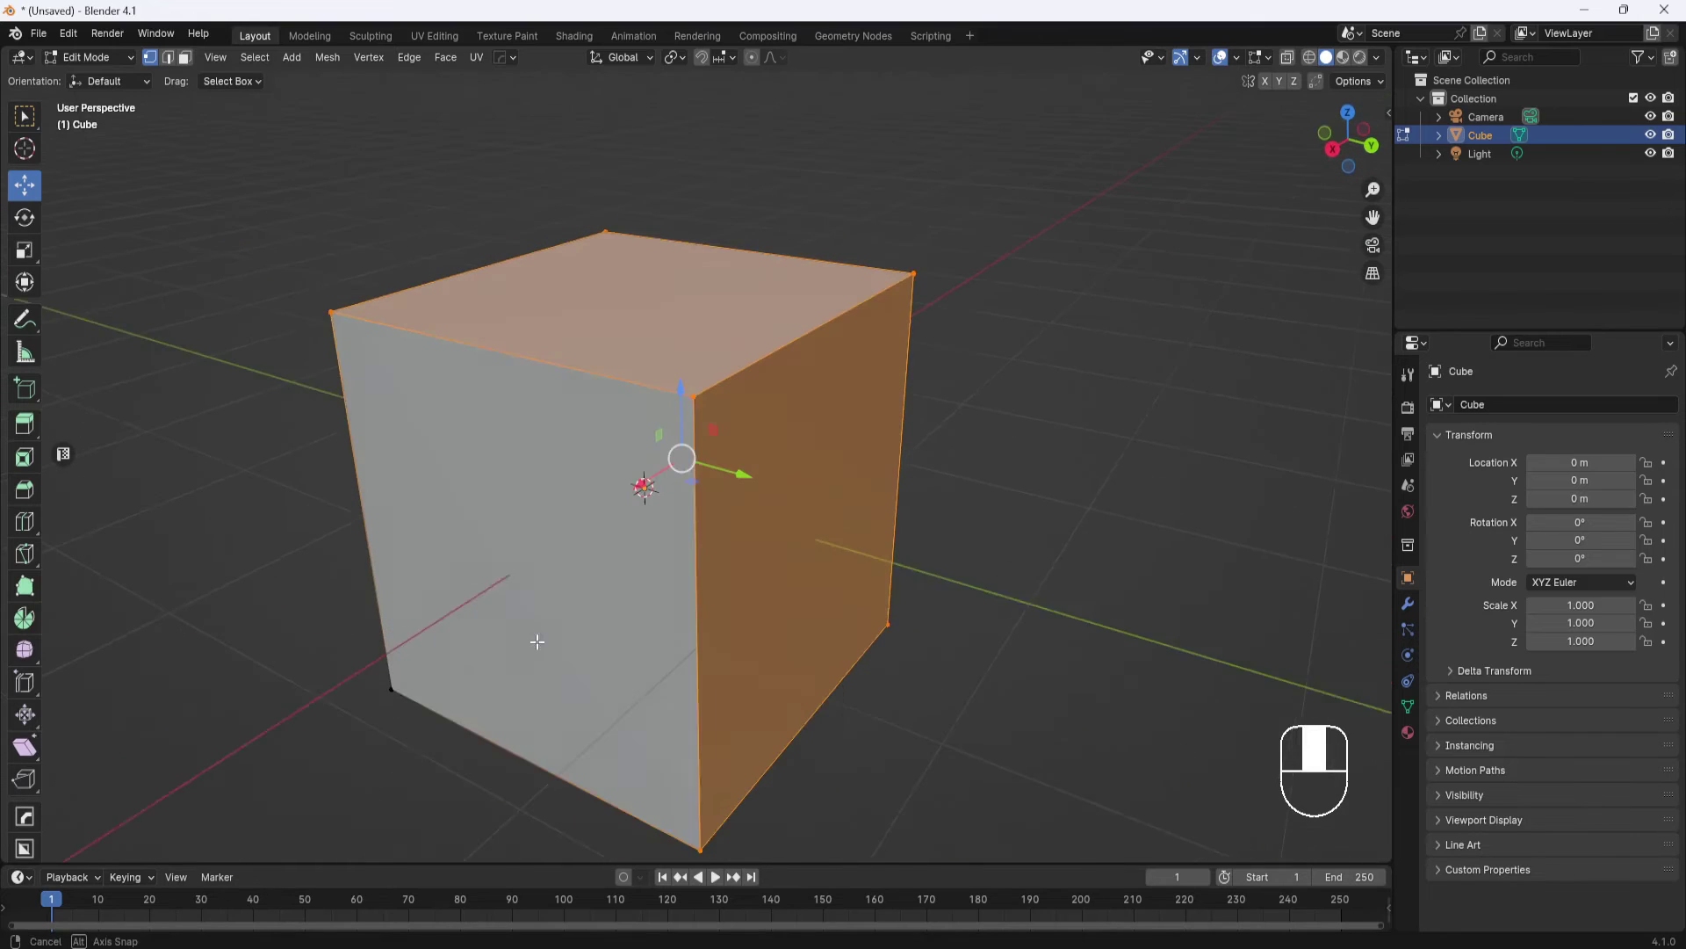
pyautogui.keyDown('shift'); pyautogui.moveTo(406, 764); pyautogui.dragTo(327, 649); pyautogui.keyUp('shift')
pyautogui.moveTo(851, 602); pyautogui.dragTo(783, 579, button='middle')
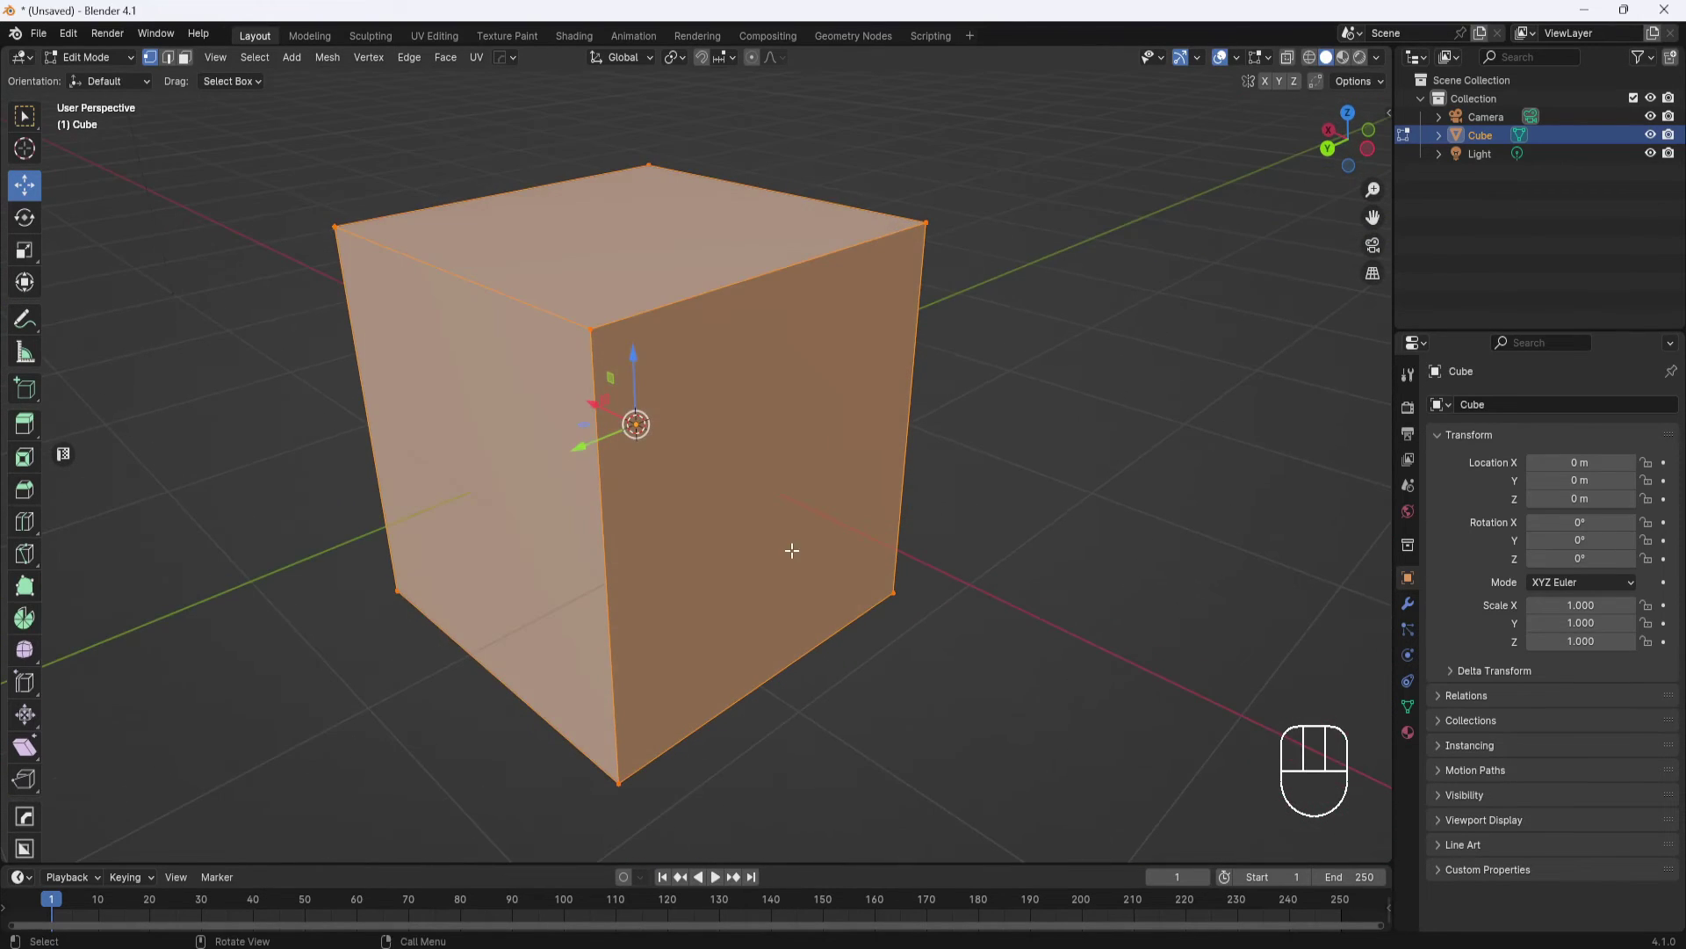
pyautogui.press('ctrl')
pyautogui.hotkey('ctrl', 'b')
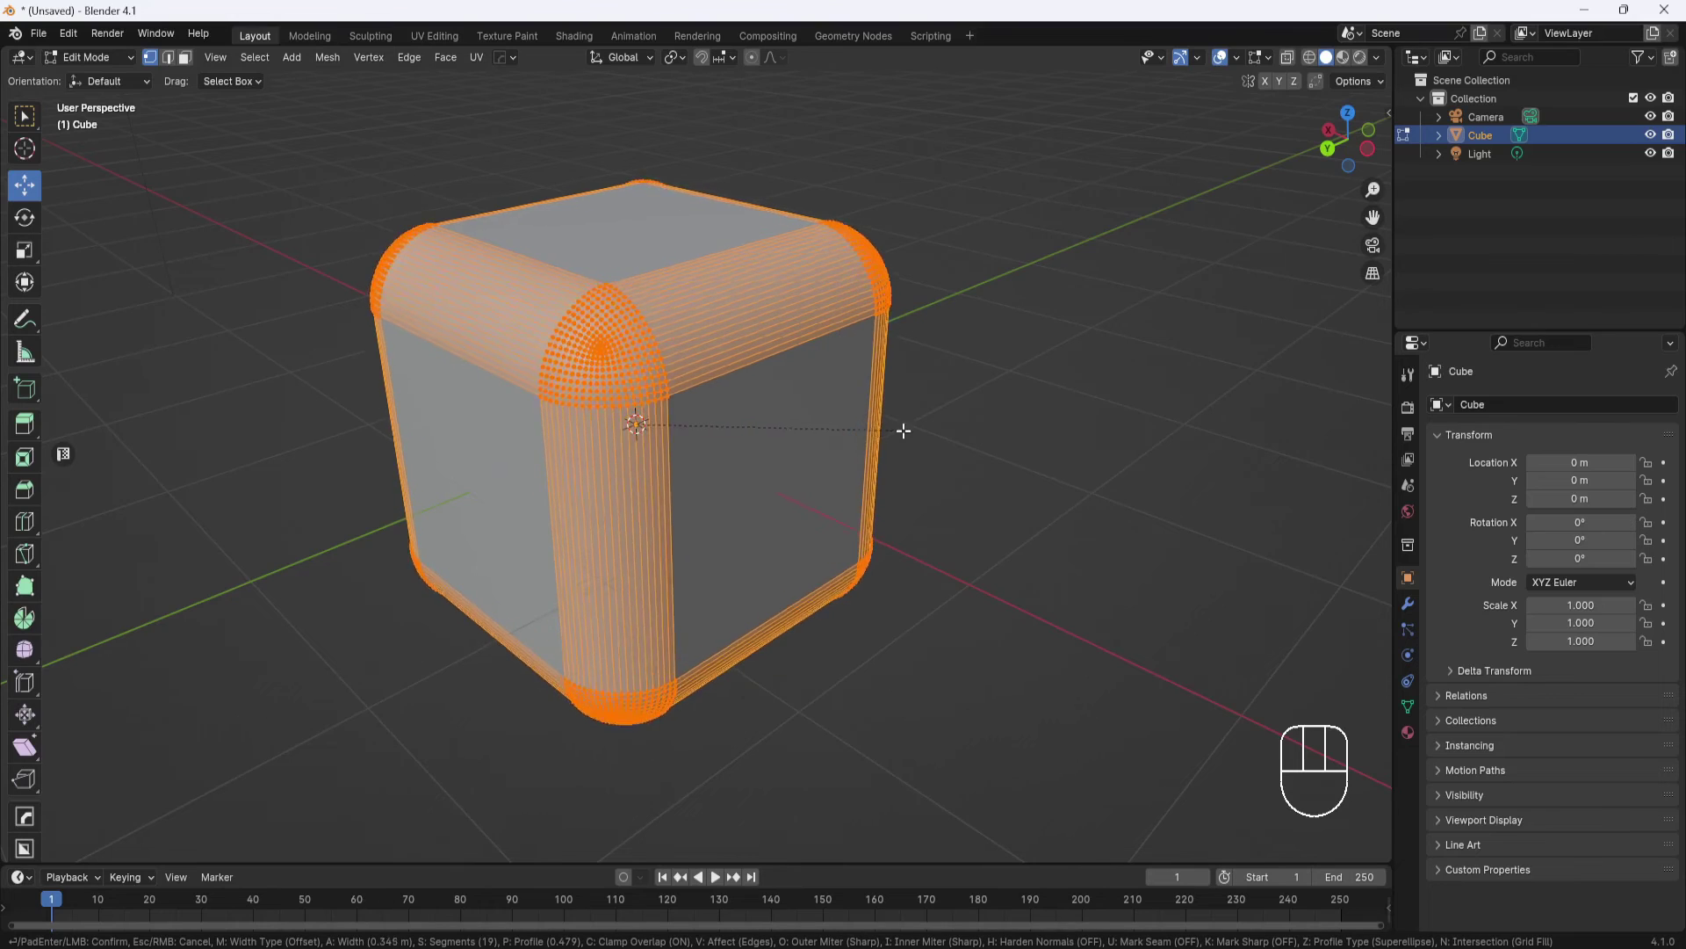
# Step: Raise the edge bevel to 13 segments and lower its profile to a concave 0.162 at 0.417 m width
pyautogui.scroll(-1, 918, 426)
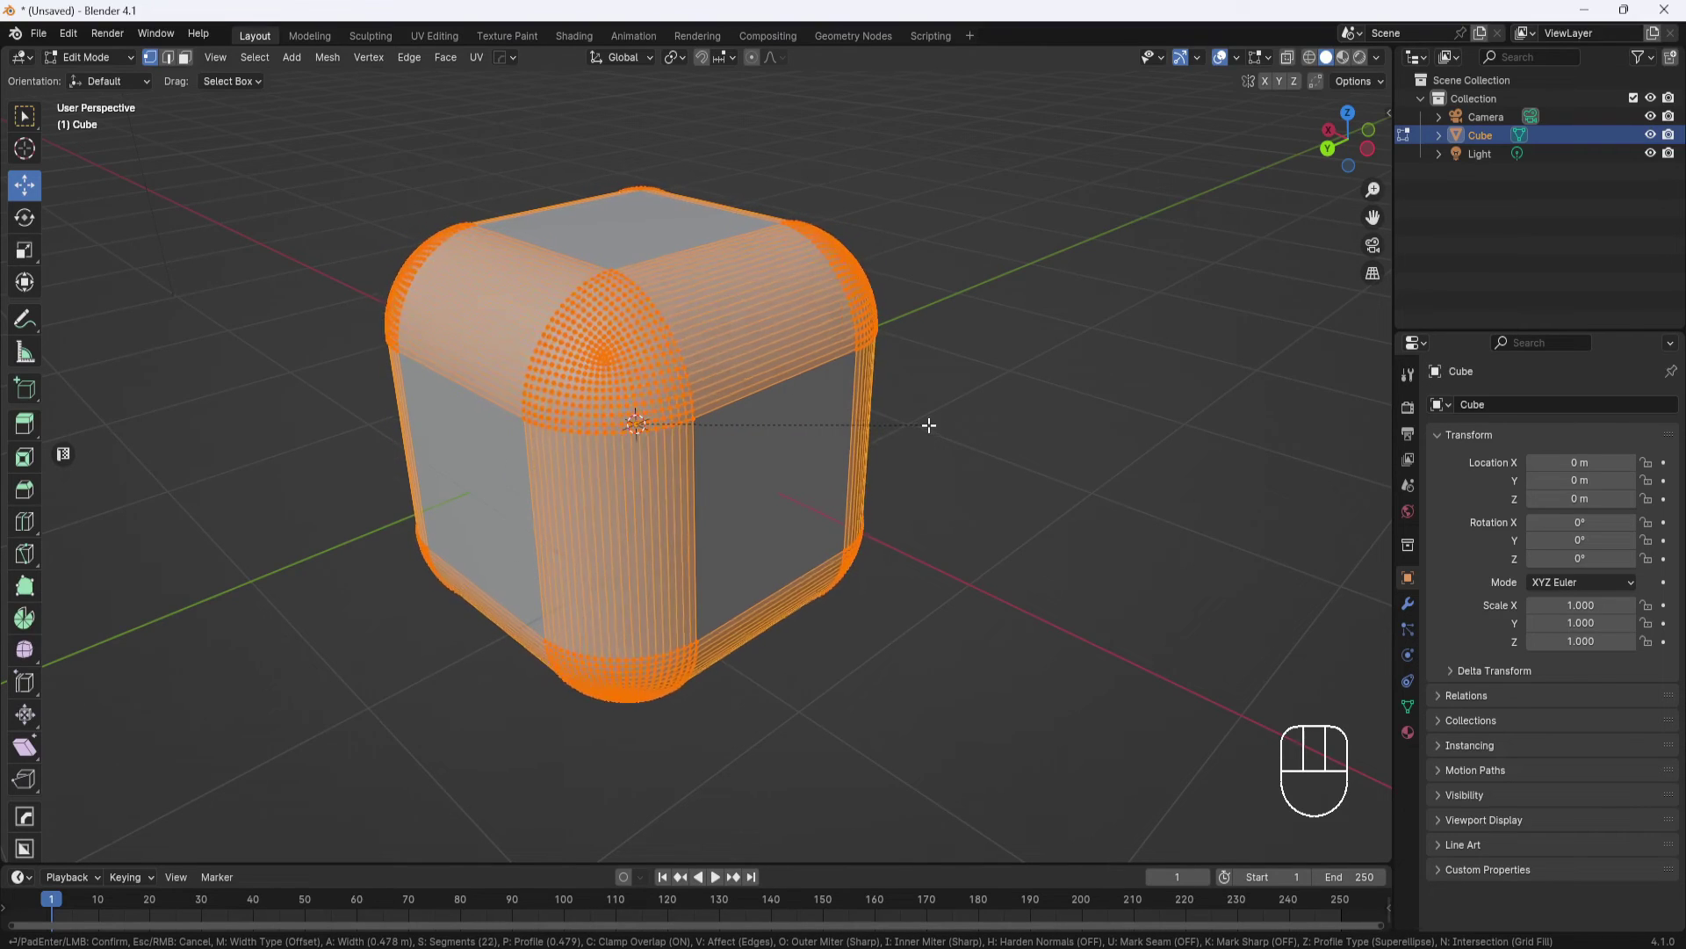
pyautogui.scroll(-5, 945, 439)
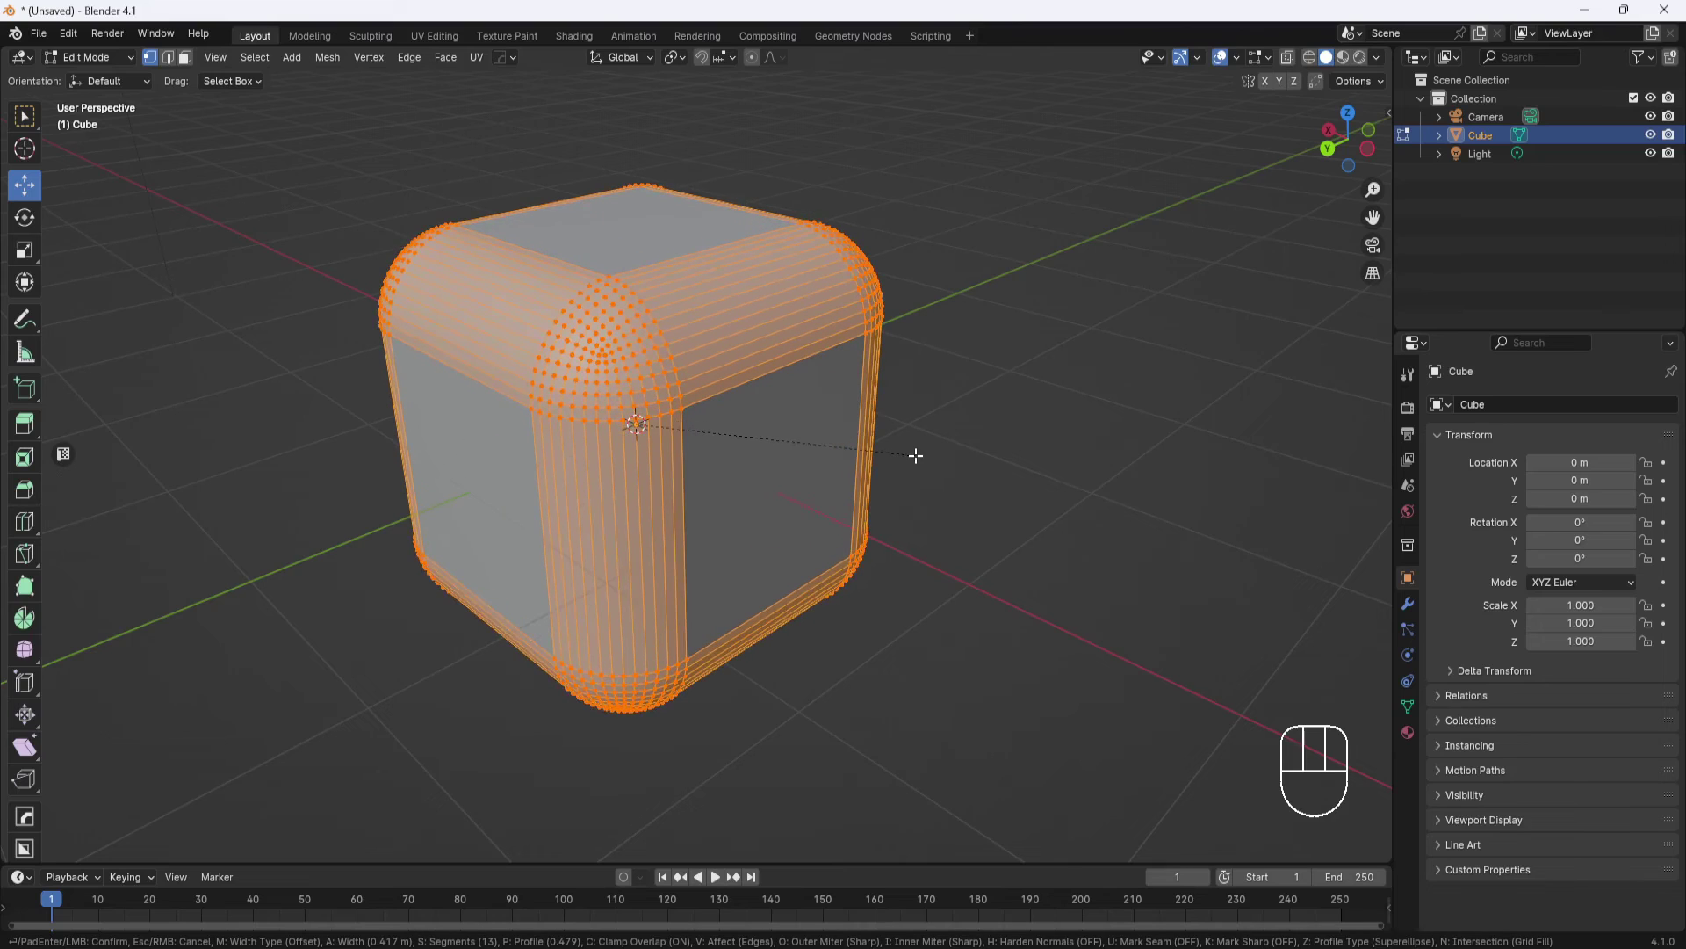
pyautogui.press('p')
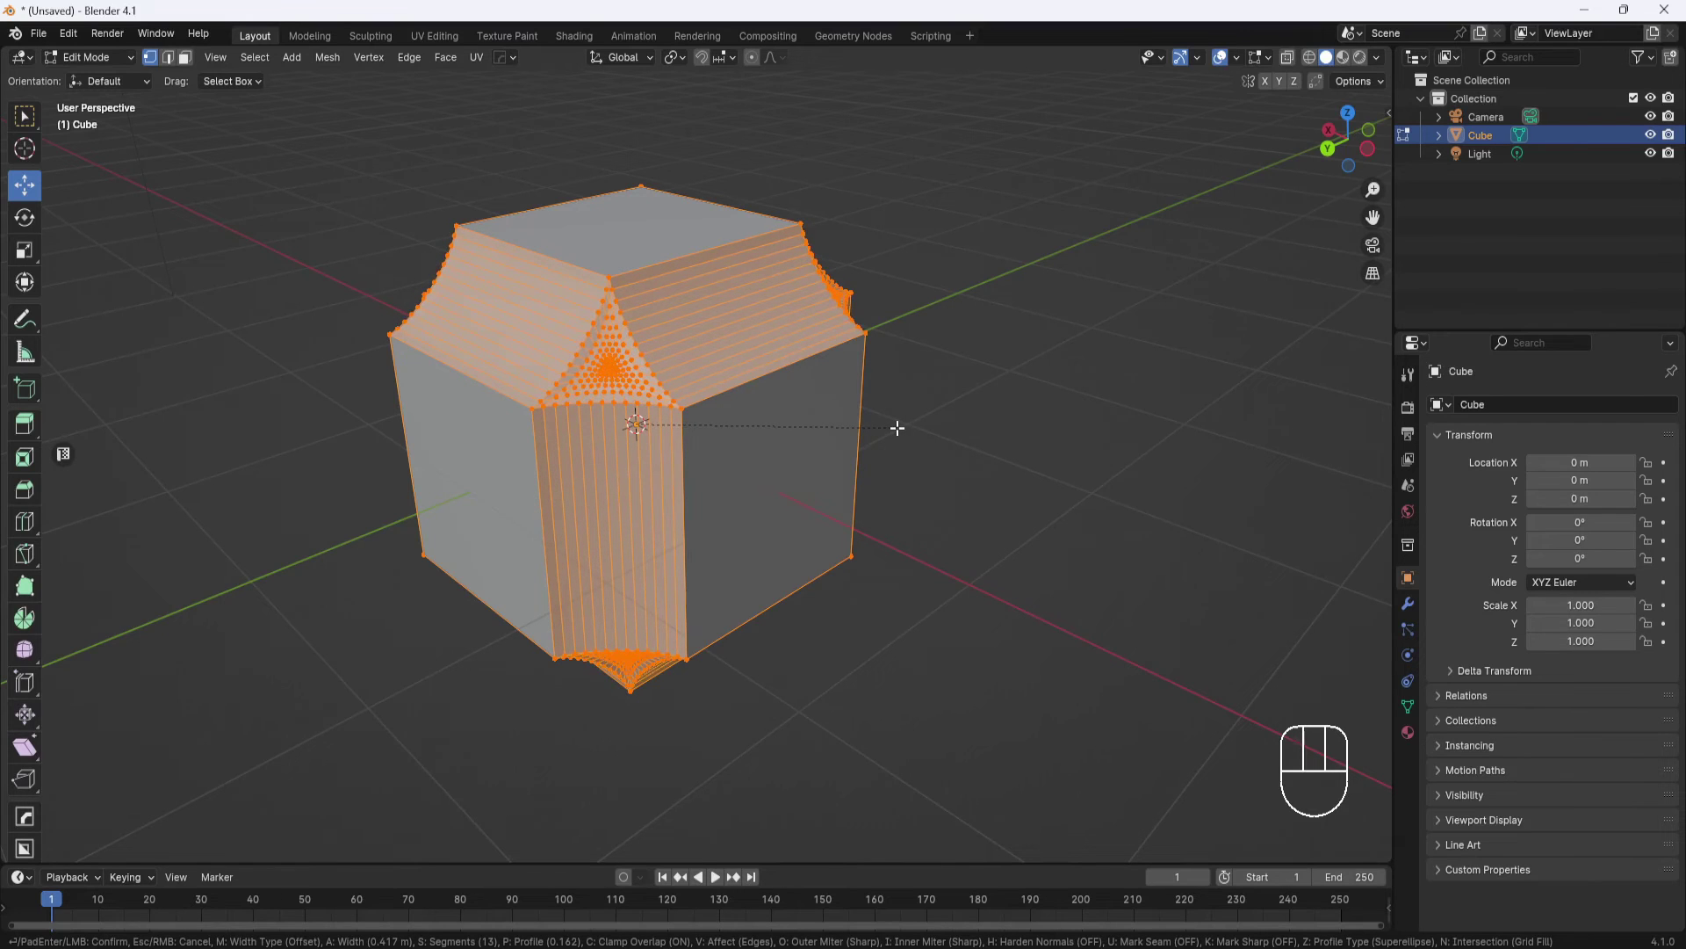
pyautogui.click(896, 428)
pyautogui.moveTo(896, 426); pyautogui.dragTo(860, 477, button='middle')
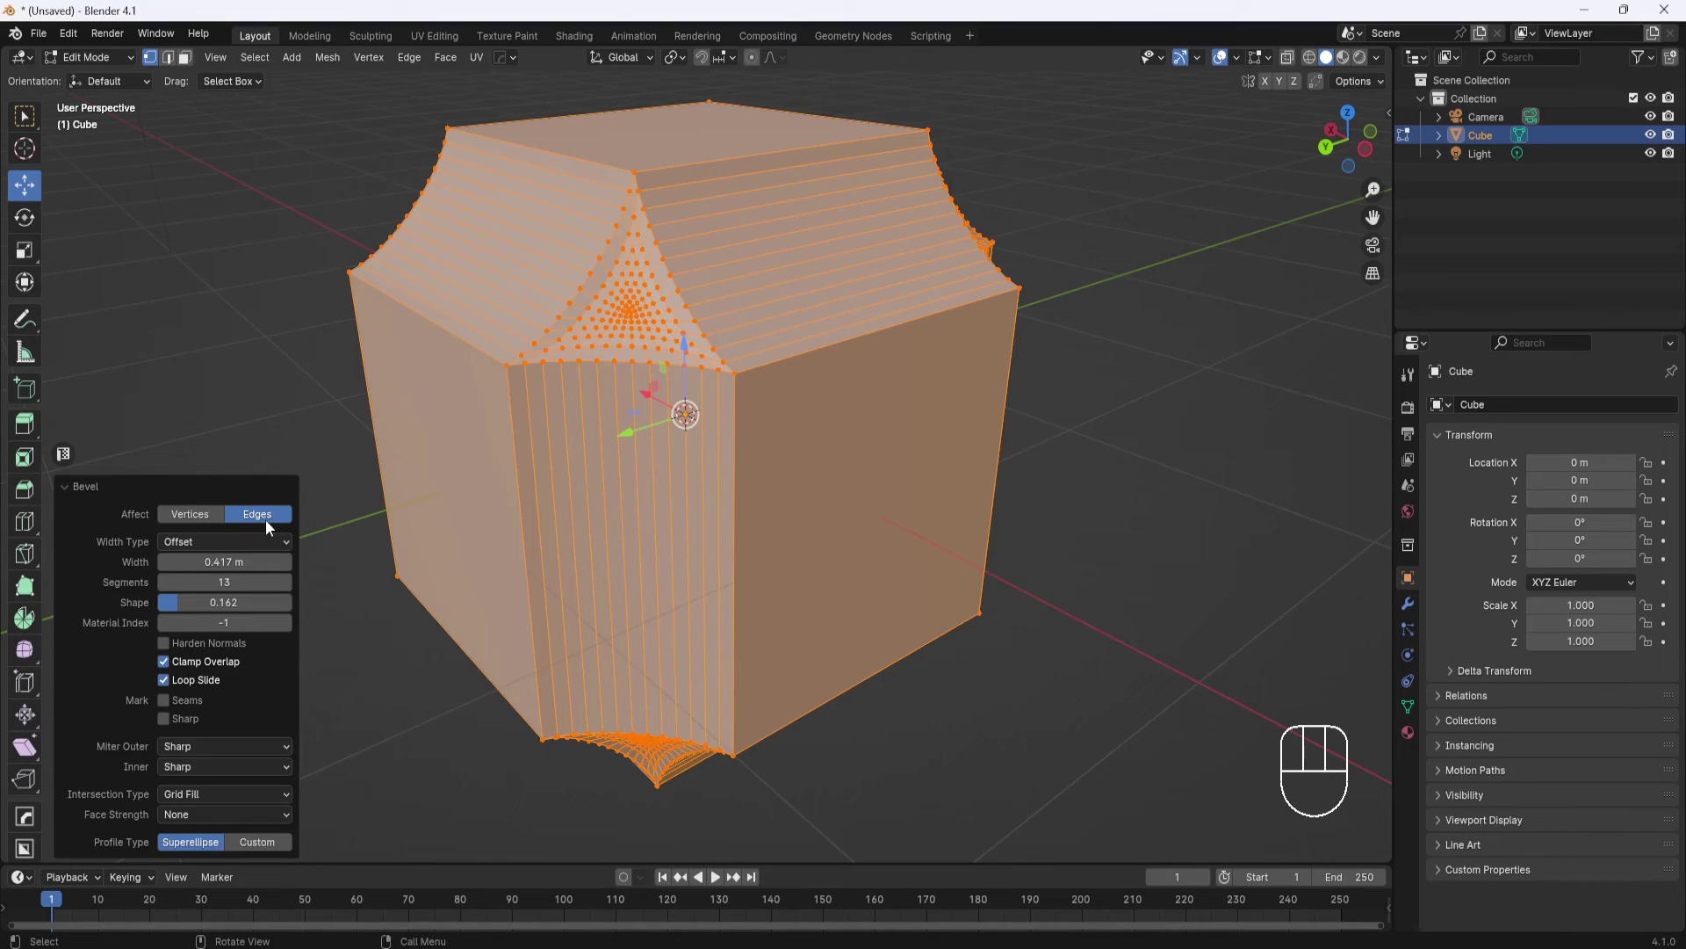
# Step: Switch the bevel to Vertices, widen it to 1.89 m (14 segments, shape 0.487), then deselect
pyautogui.click(192, 513)
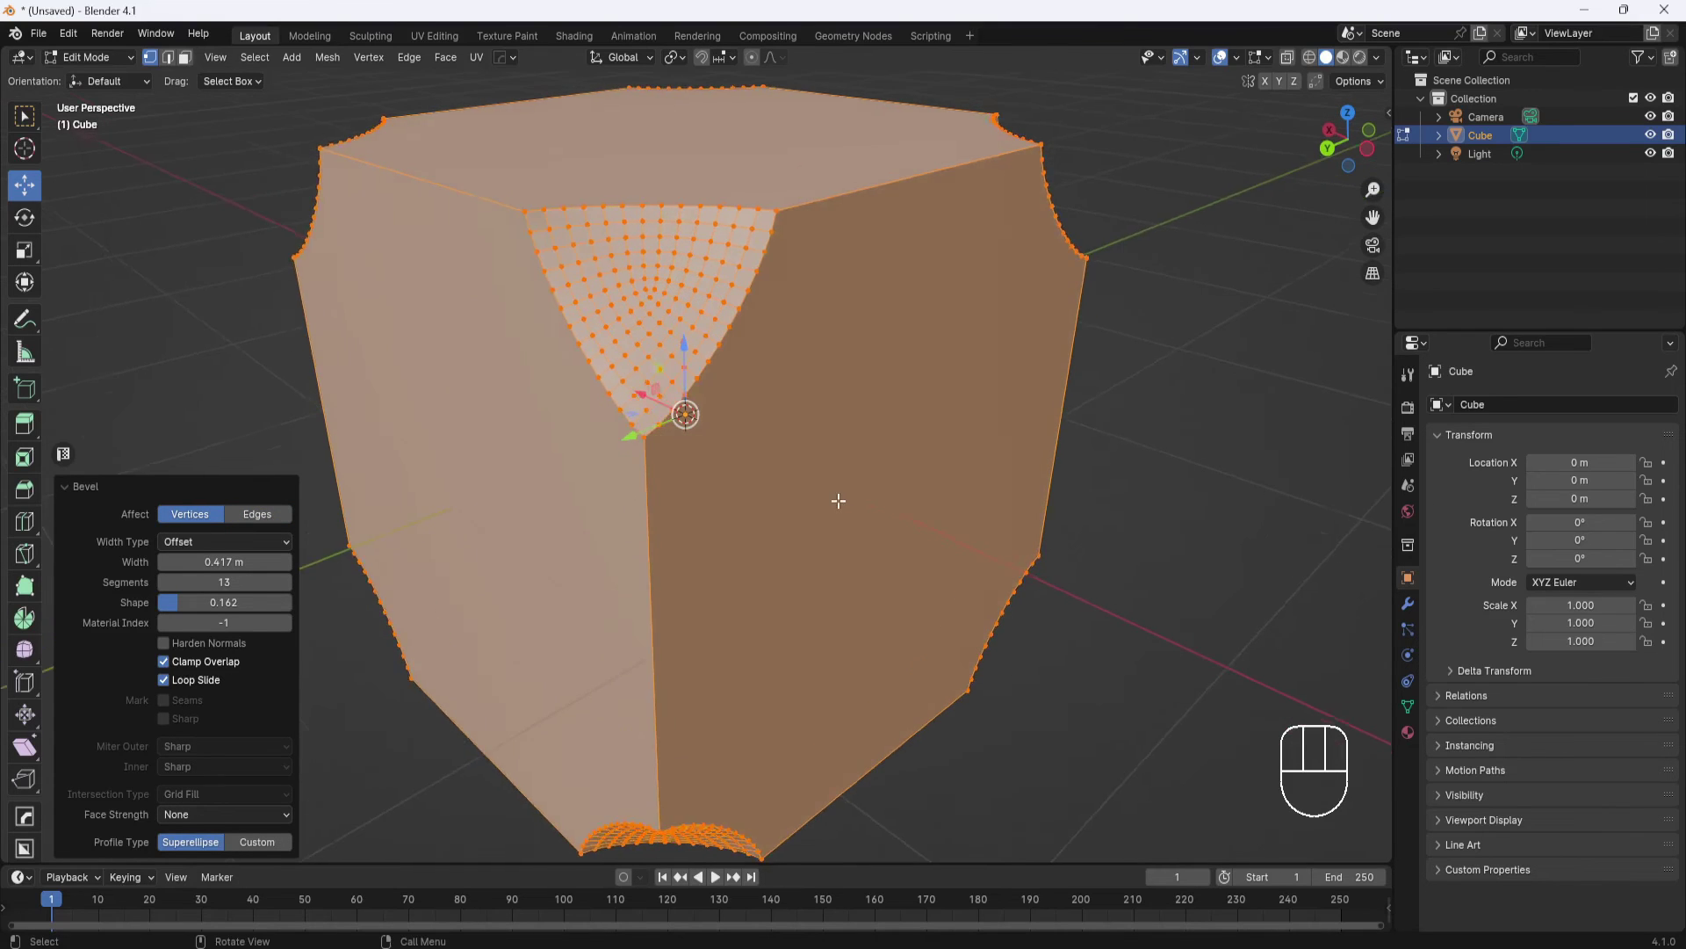
pyautogui.moveTo(843, 500); pyautogui.dragTo(762, 532, button='middle')
pyautogui.moveTo(224, 562); pyautogui.dragTo(247, 606)
pyautogui.moveTo(458, 599); pyautogui.dragTo(687, 557, button='middle')
pyautogui.click(306, 326)
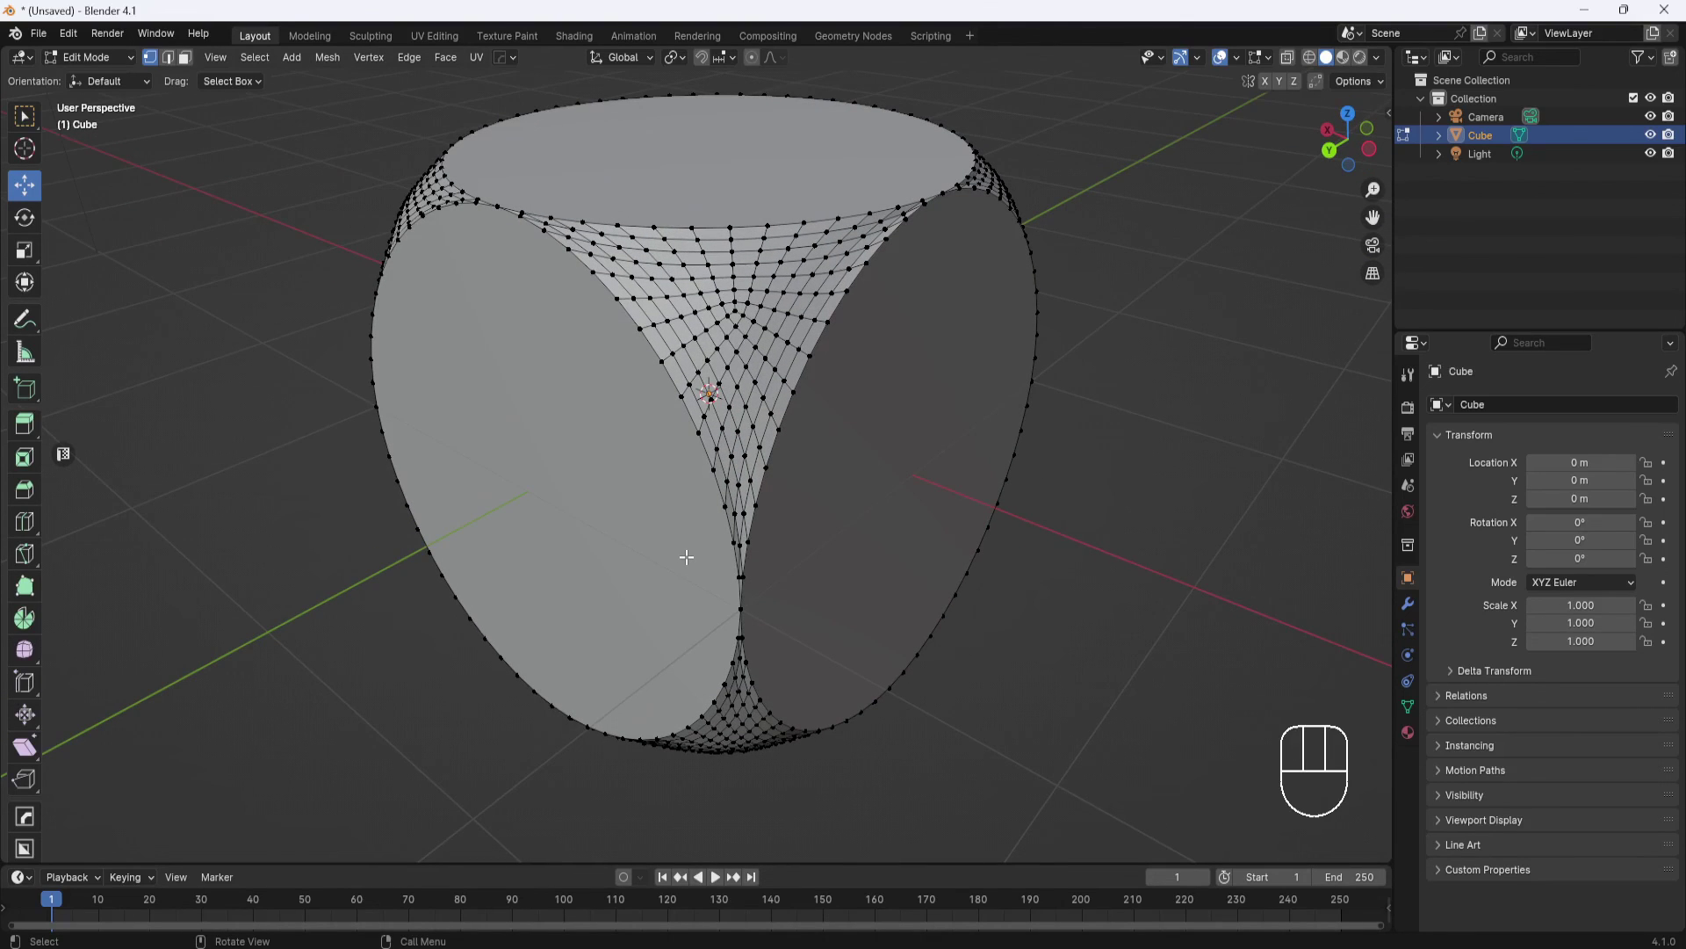